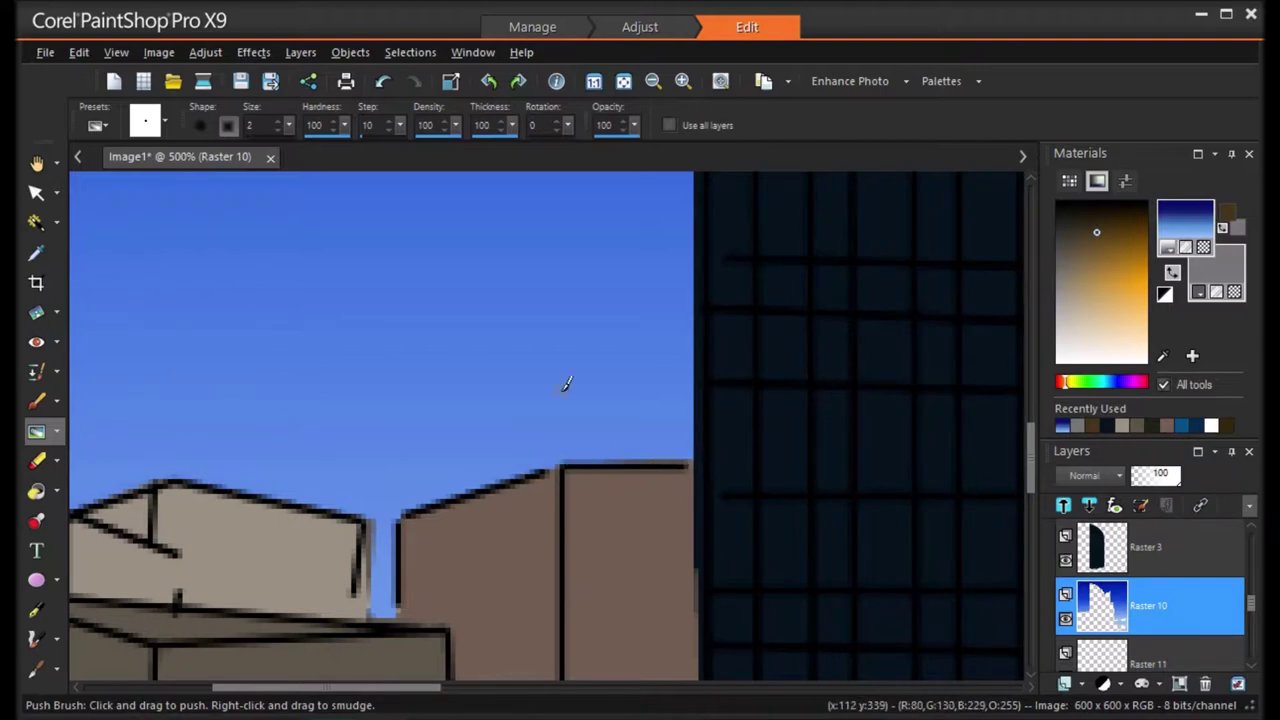
# On the Raster 4 layer, erase the blue building's overspill along the dark tower's lower edge.
pyautogui.moveTo(664, 690); pyautogui.dragTo(825, 694)
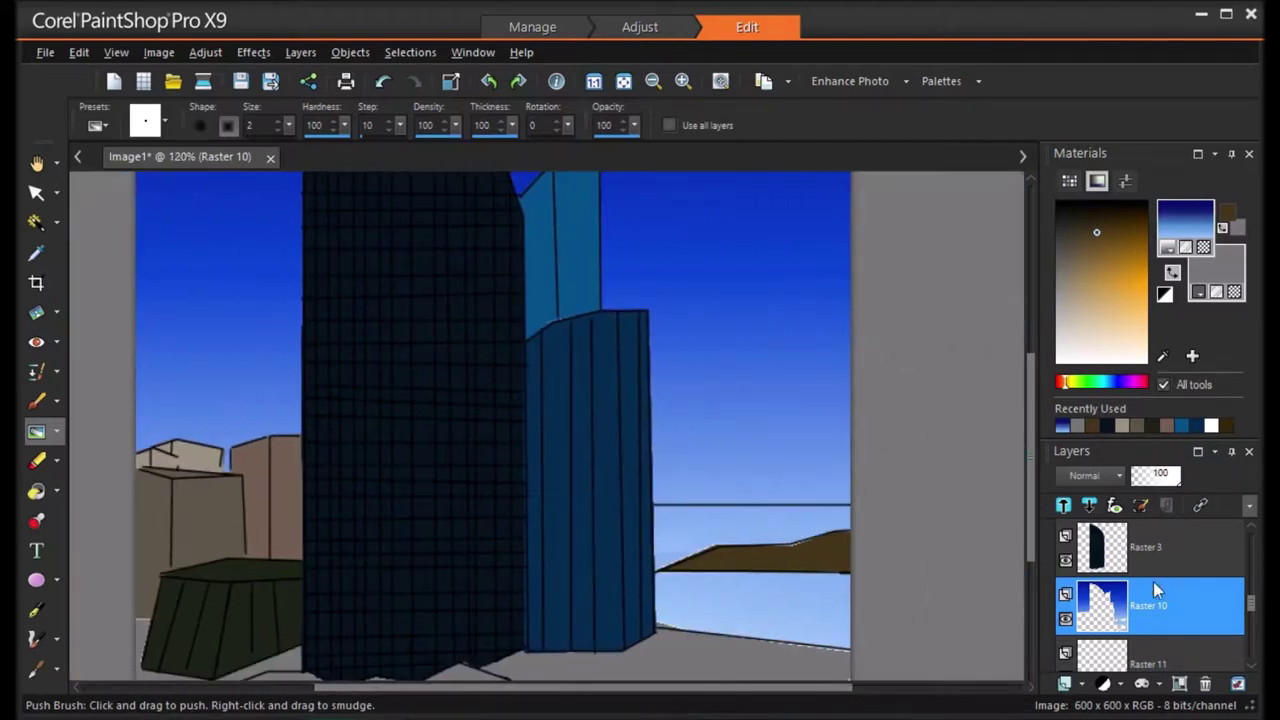
pyautogui.scroll(2, 1170, 577)
pyautogui.click(1165, 604)
pyautogui.click(1165, 550)
pyautogui.scroll(4, 564, 324)
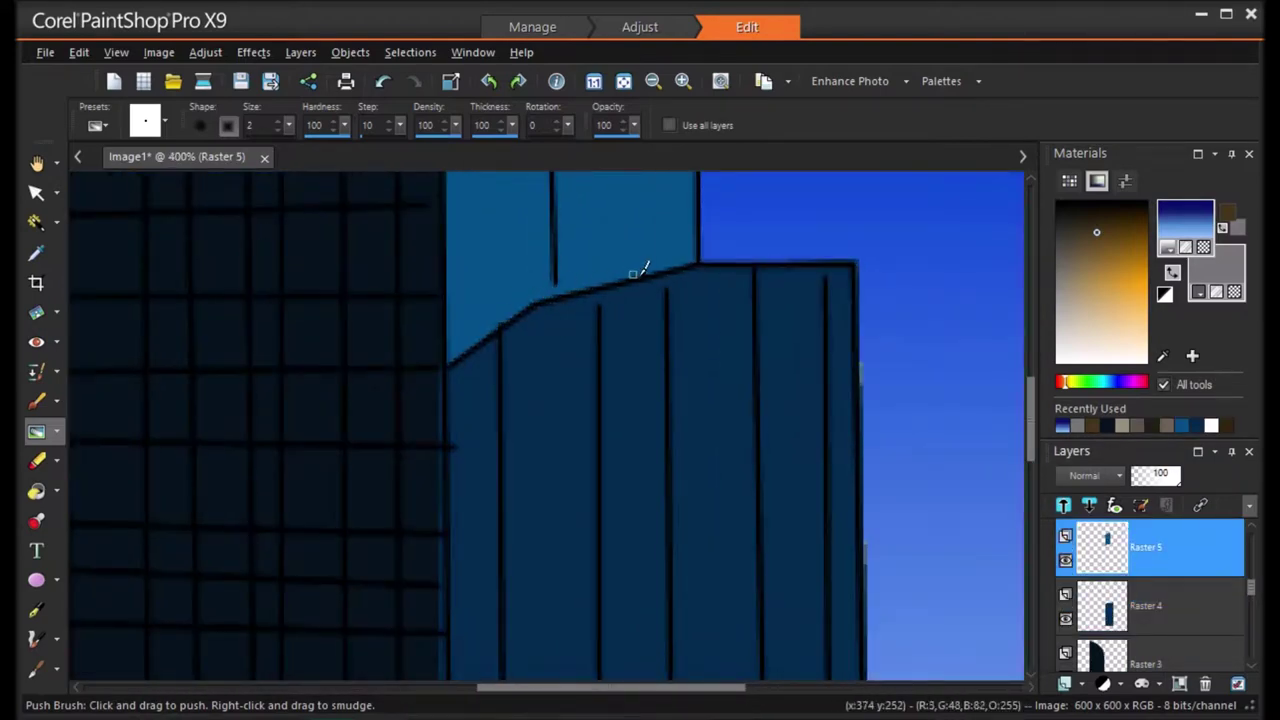
pyautogui.click(1150, 650)
pyautogui.click(1150, 605)
pyautogui.press('x')
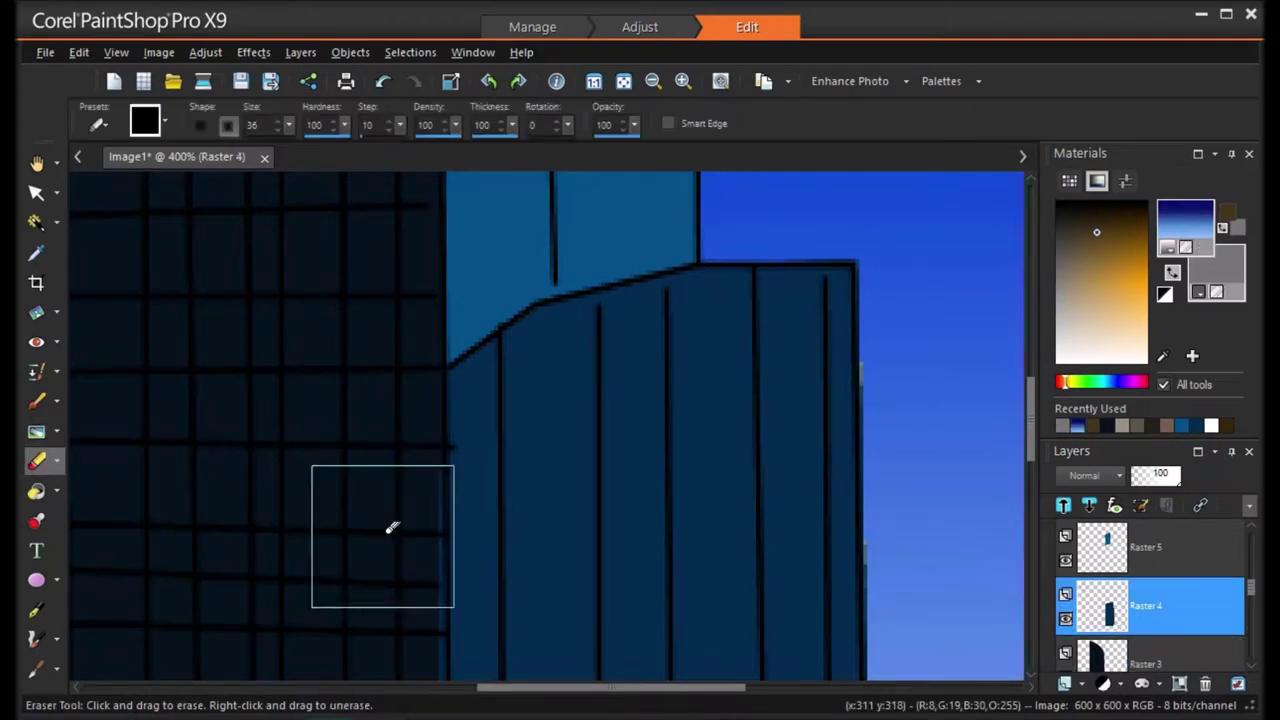
pyautogui.moveTo(1030, 433); pyautogui.dragTo(1030, 584)
pyautogui.click(381, 331)
pyautogui.click(382, 463)
pyautogui.click(382, 601)
pyautogui.click(382, 335)
pyautogui.click(382, 459)
pyautogui.click(388, 549)
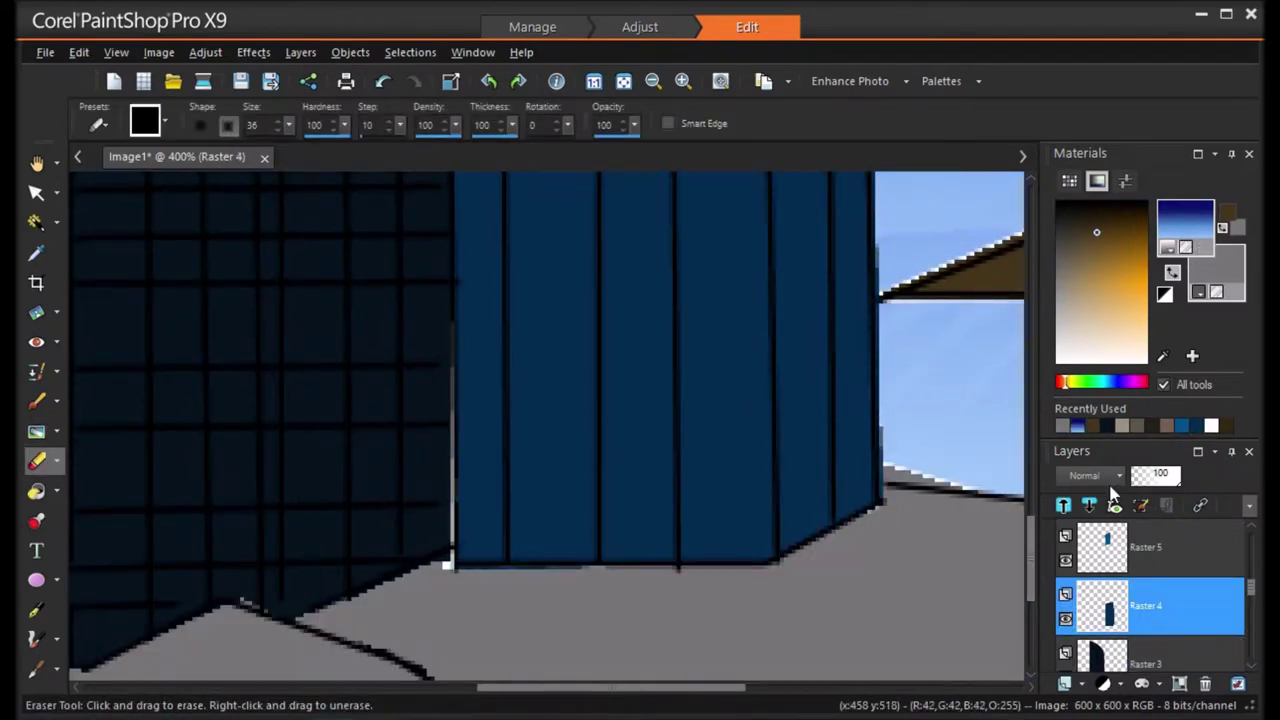
# Using the Push Brush at size 10, smear the dark tower's colour on Raster 3 into the gap beside the blue building.
pyautogui.click(1150, 655)
pyautogui.click(36, 432)
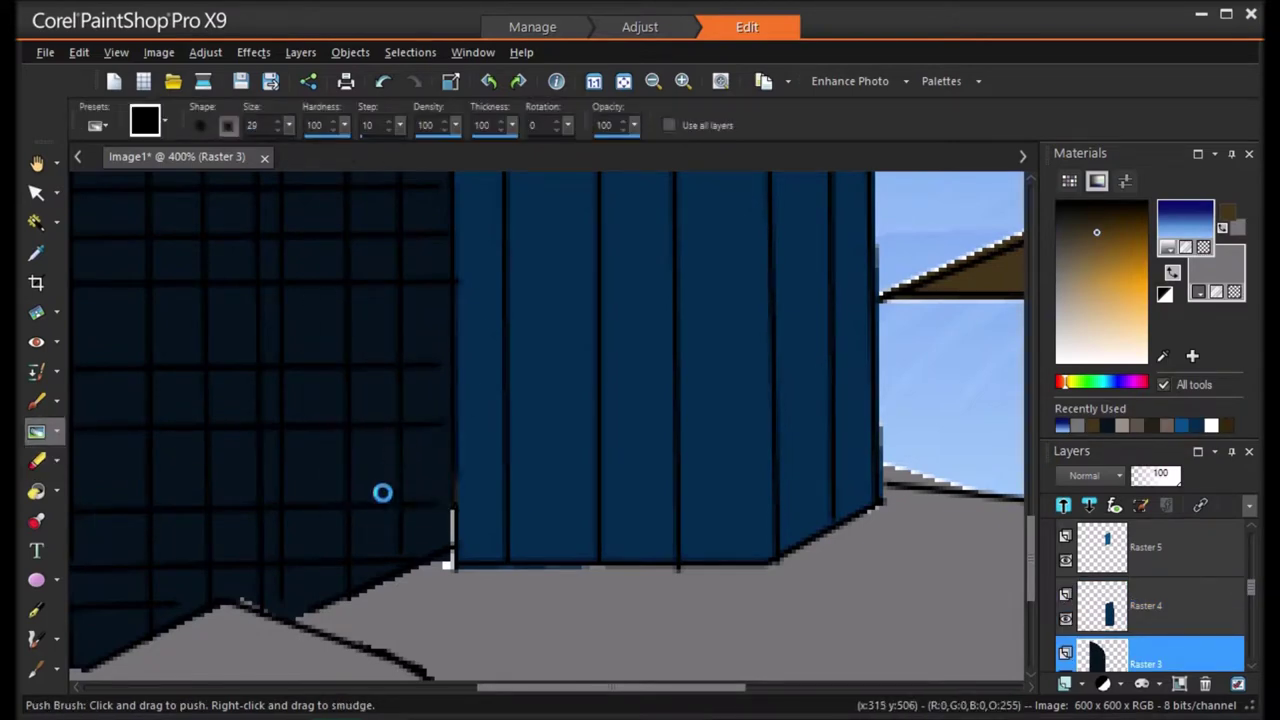
pyautogui.moveTo(290, 127); pyautogui.dragTo(291, 141)
pyautogui.moveTo(268, 589); pyautogui.dragTo(294, 534)
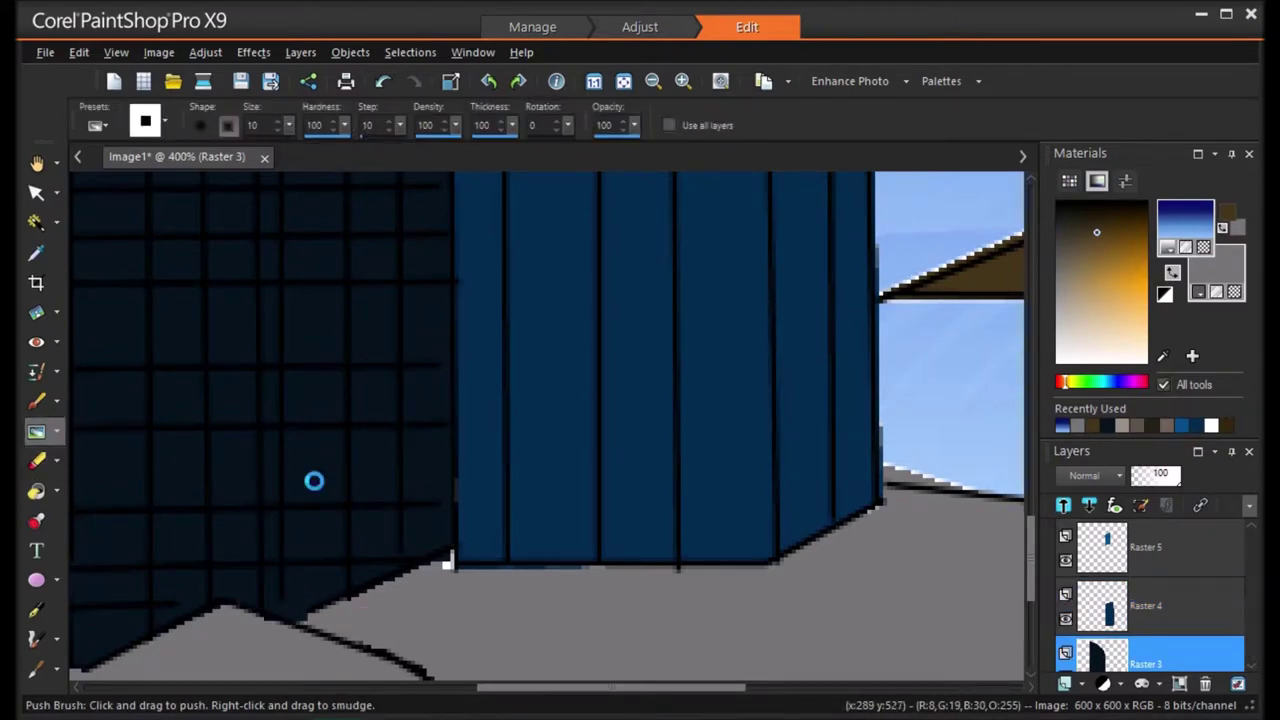
# On the Raster 11 layer, clean up the white gap at the base corner between the dark tower and the blue building.
pyautogui.click(37, 461)
pyautogui.scroll(-1, 380, 625)
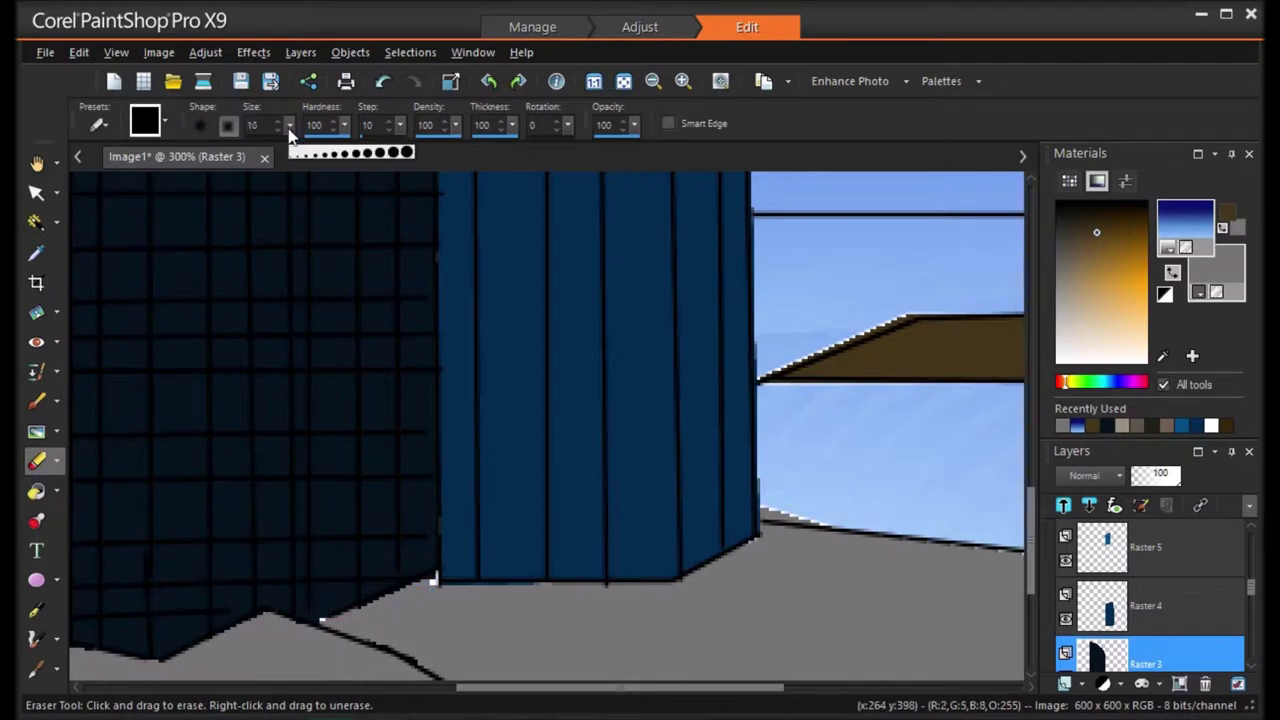
pyautogui.scroll(-3, 1192, 591)
pyautogui.click(1192, 595)
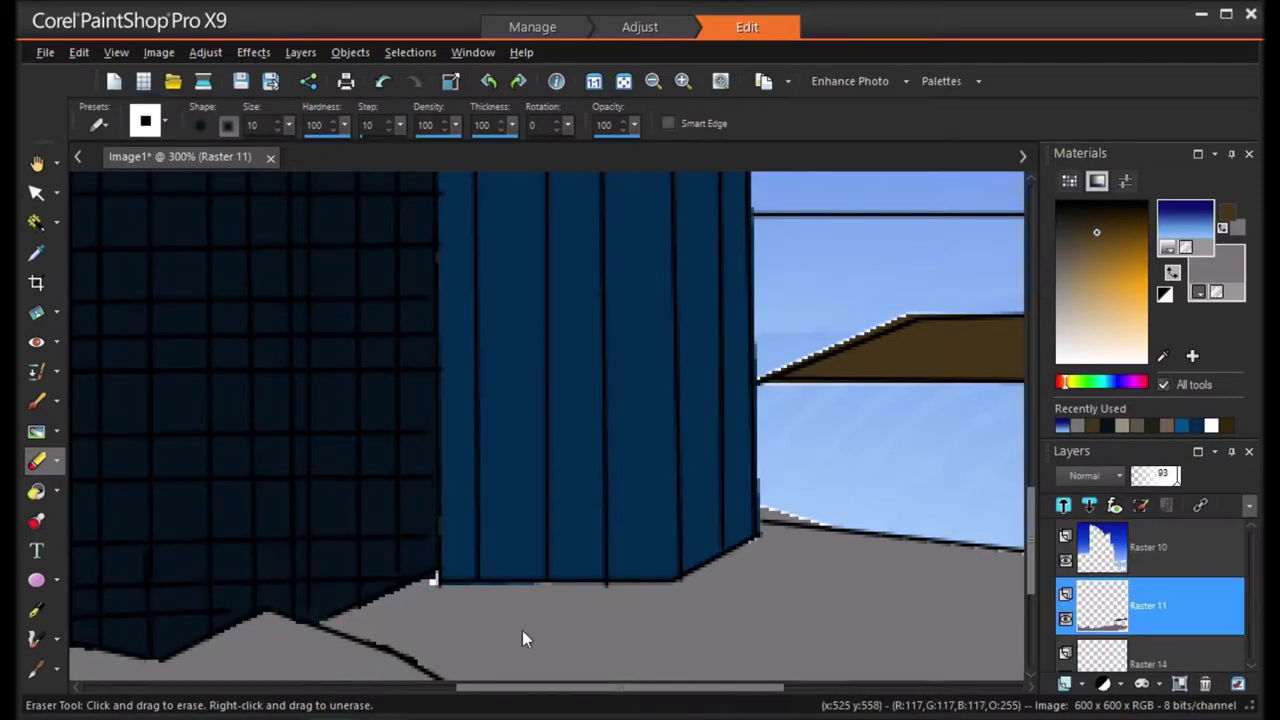
pyautogui.click(431, 581)
# Set the Push Brush size to 4 and smear the Raster 10 sky over the white gap beside the blue building's base.
pyautogui.click(37, 431)
pyautogui.click(278, 131)
pyautogui.click(278, 131)
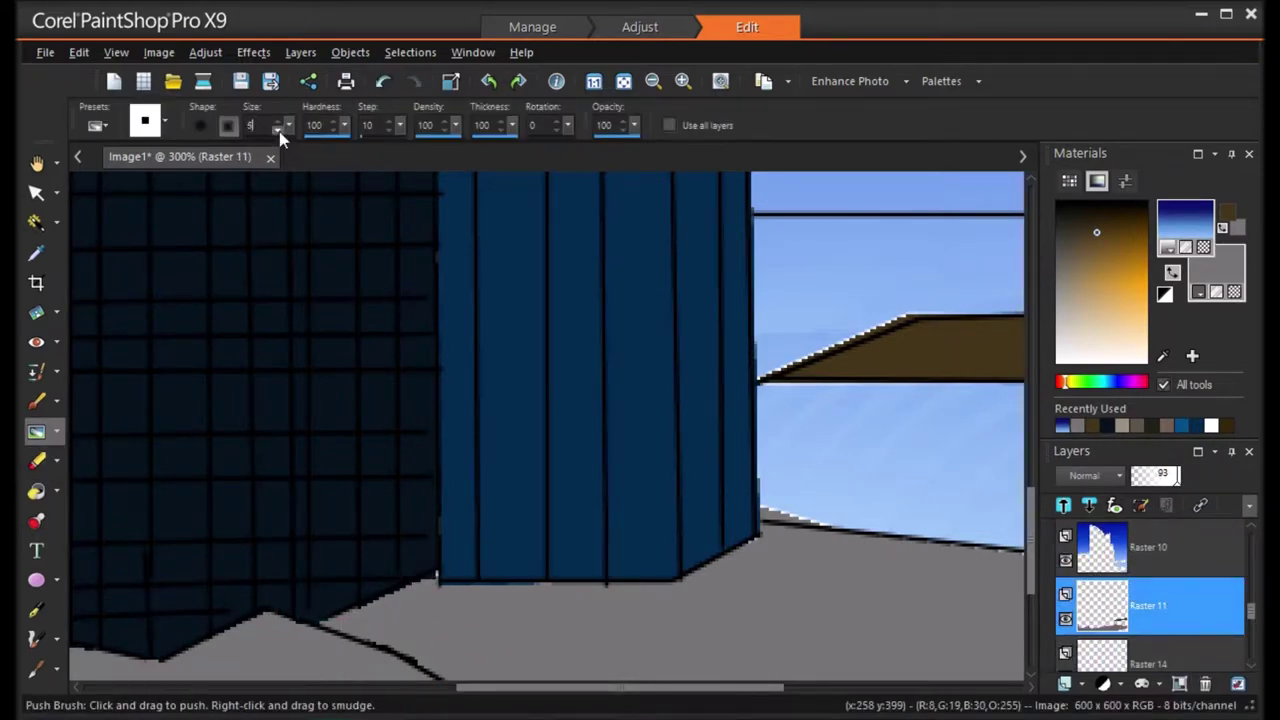
pyautogui.scroll(3, 753, 541)
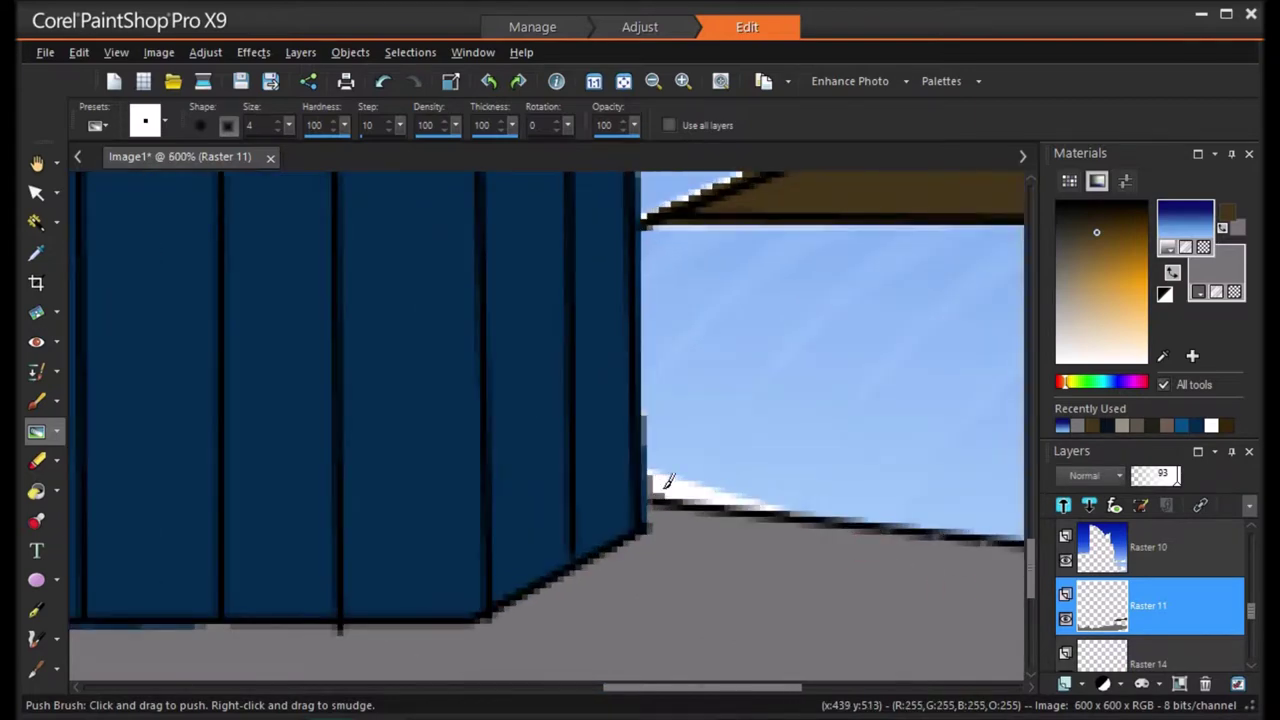
pyautogui.click(1104, 556)
pyautogui.moveTo(661, 462); pyautogui.dragTo(672, 482)
pyautogui.scroll(2, 1222, 643)
pyautogui.click(1180, 605)
pyautogui.press('x')
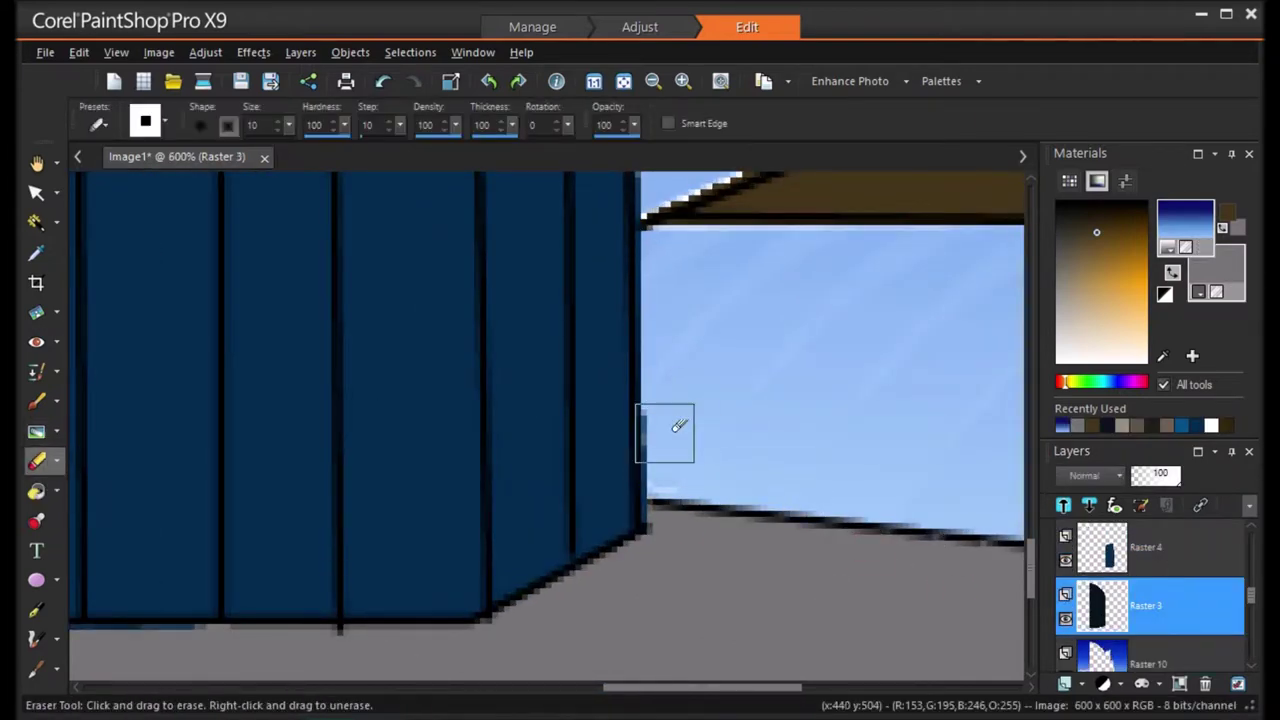
pyautogui.moveTo(671, 433)
pyautogui.mouseDown()
pyautogui.moveTo(671, 498)
pyautogui.moveTo(706, 439)
pyautogui.moveTo(646, 350)
pyautogui.moveTo(671, 500)
pyautogui.mouseUp()
pyautogui.click(383, 82)
pyautogui.click(383, 81)
# Erase the stray outer edge of the blue building on Raster 4 and push Raster 10 sky colour into the resulting gap.
pyautogui.moveTo(671, 255); pyautogui.dragTo(666, 463)
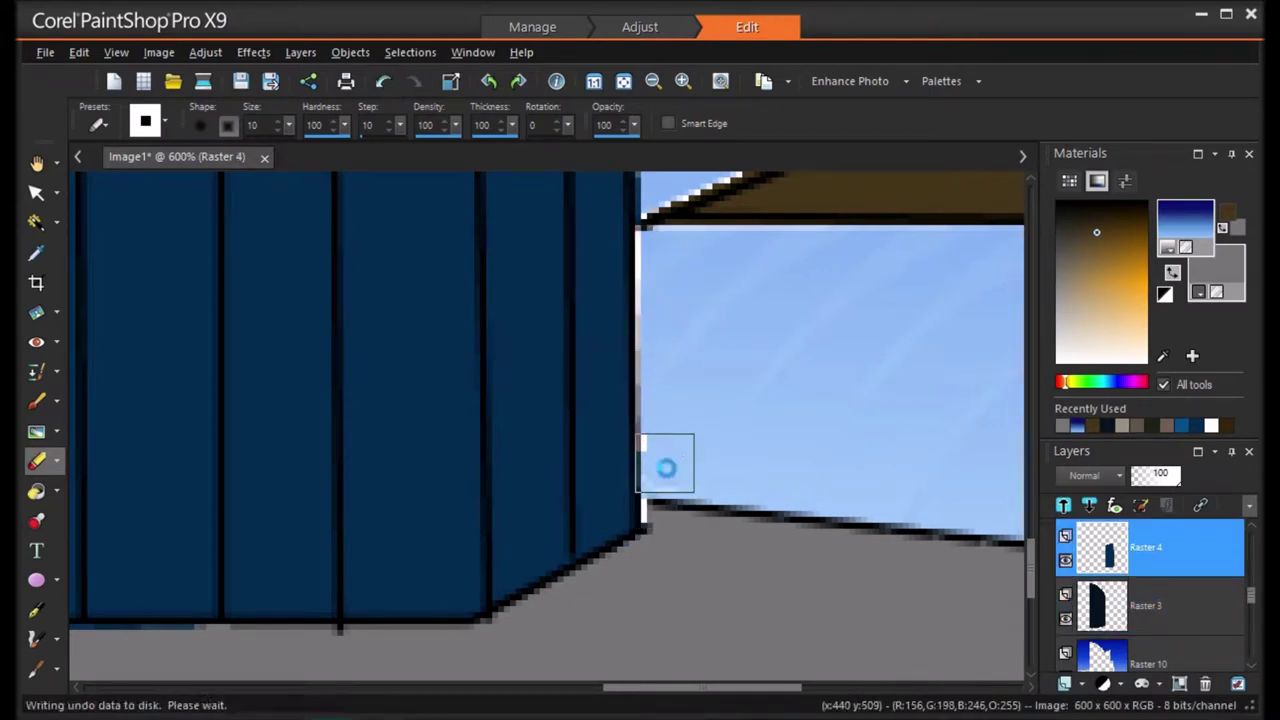
pyautogui.click(1172, 663)
pyautogui.click(38, 431)
pyautogui.moveTo(649, 238); pyautogui.dragTo(651, 486)
pyautogui.moveTo(652, 296); pyautogui.dragTo(641, 451)
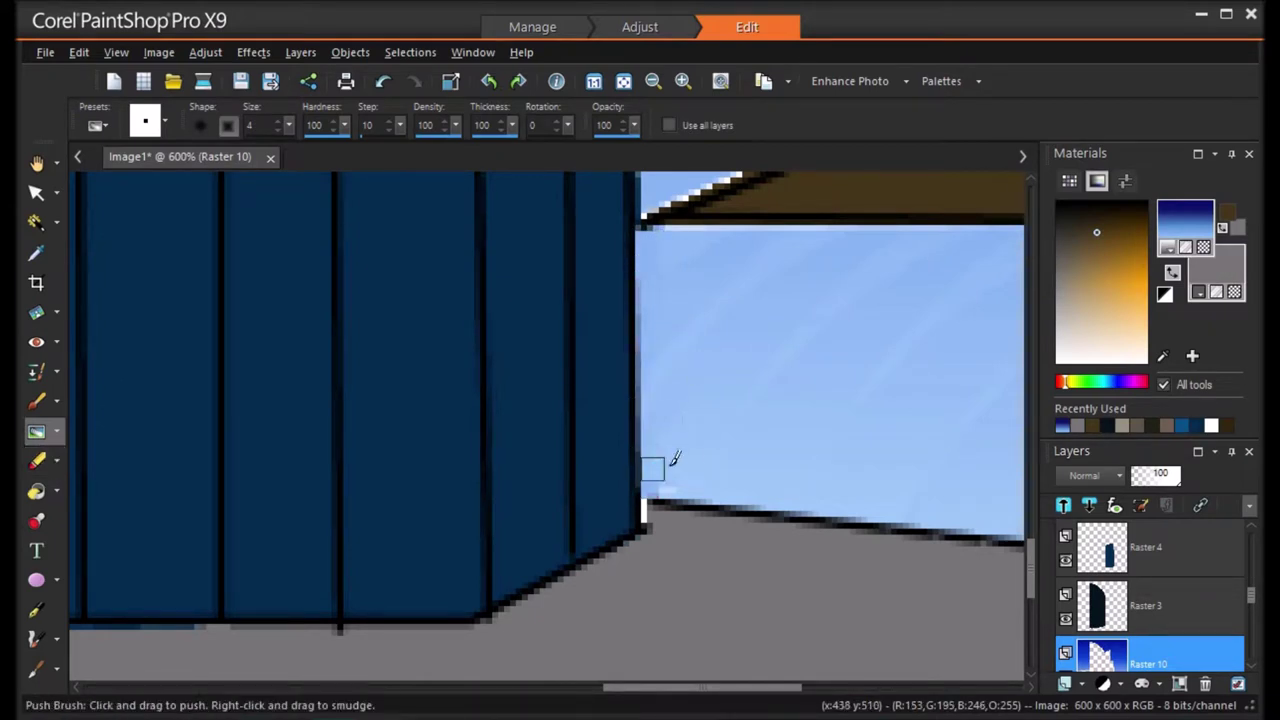
# On the Raster 11 layer, push grey ground colour into the white gap at the blue building's lower corner.
pyautogui.scroll(-2, 1166, 617)
pyautogui.click(1166, 612)
pyautogui.moveTo(683, 528); pyautogui.dragTo(646, 509)
# Make the Raster 4 layer active at the blue building's edge beside the brown hill.
pyautogui.moveTo(1032, 553); pyautogui.dragTo(1046, 530)
pyautogui.click(1146, 548)
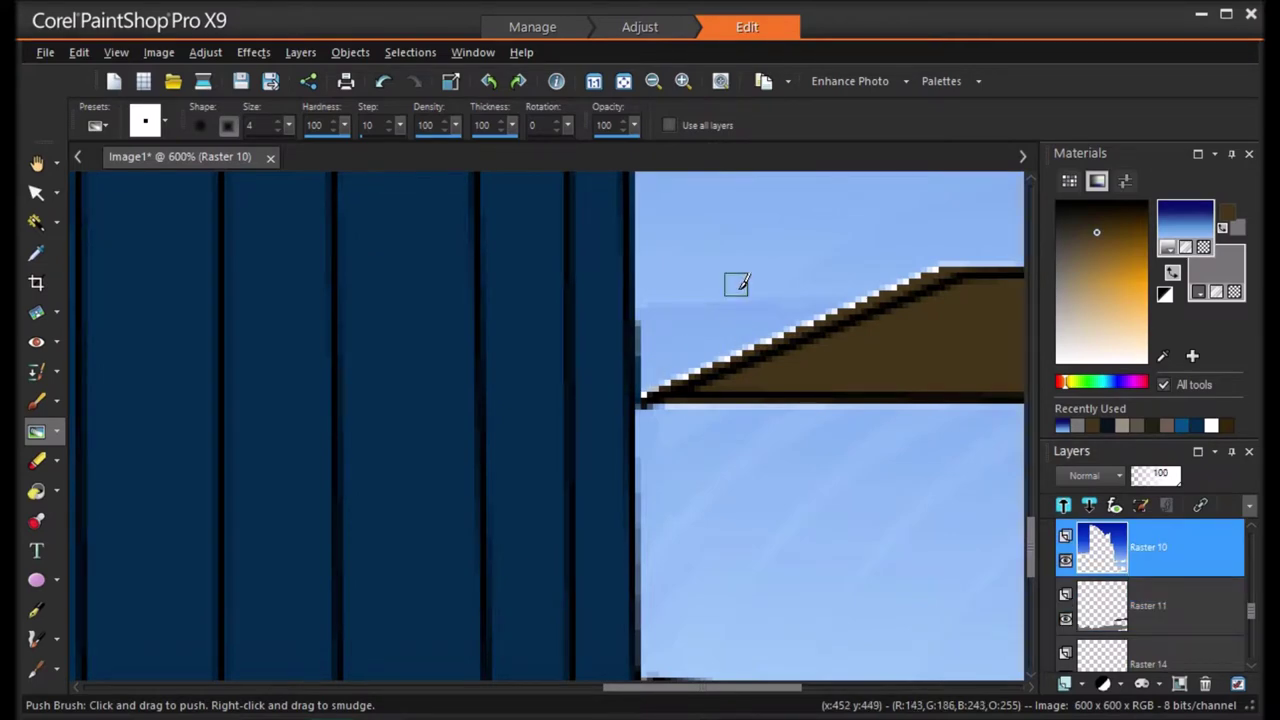
pyautogui.scroll(3, 1203, 614)
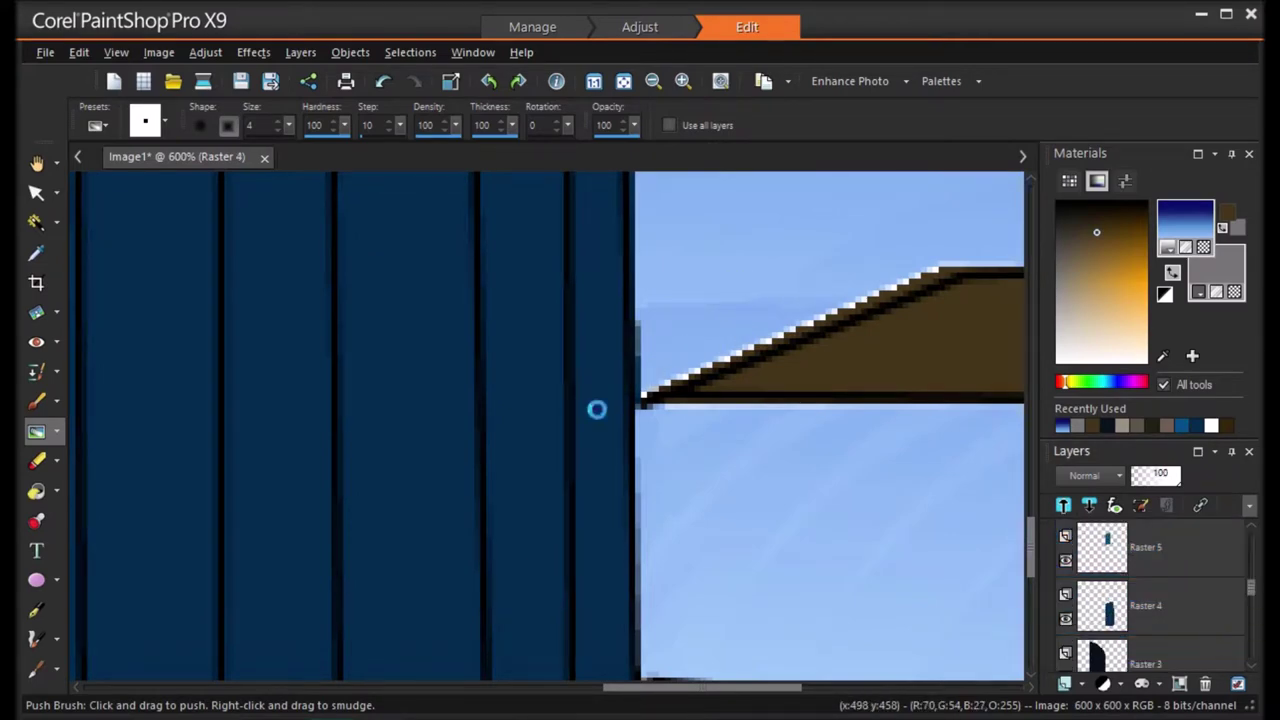
pyautogui.click(1190, 606)
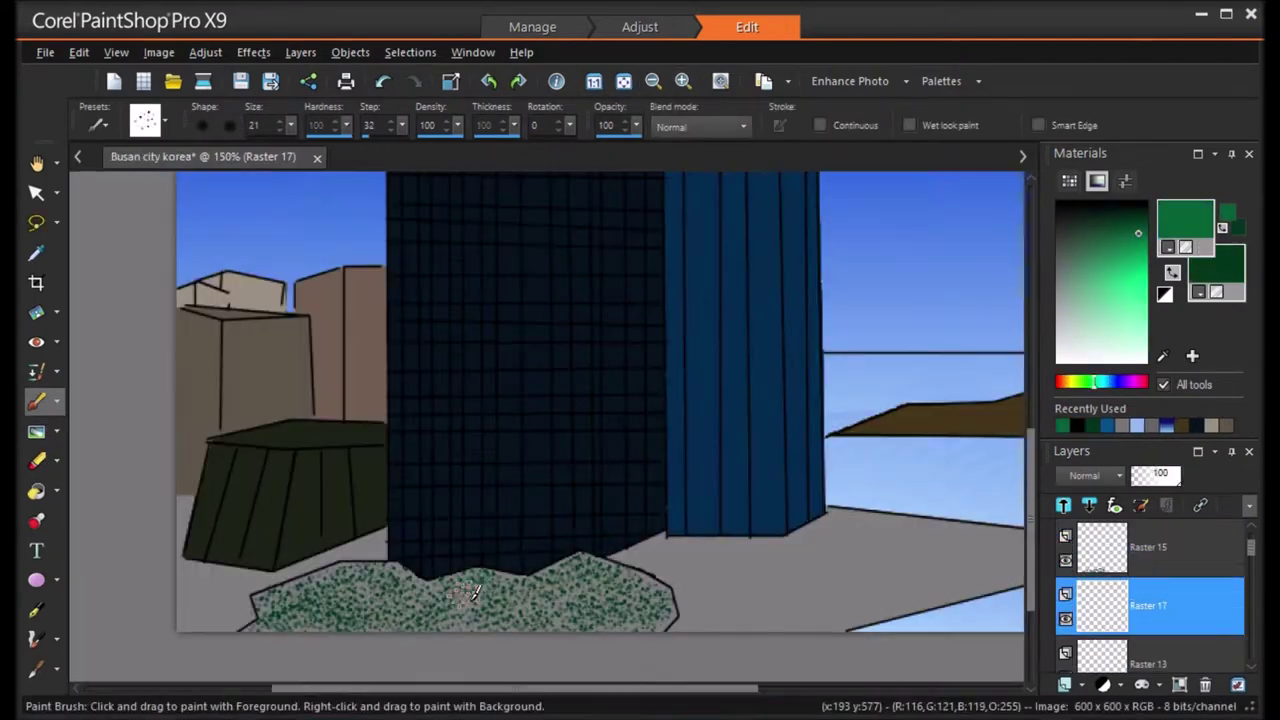
# Fill the bush with green speckles on Raster 17 and erase the overspill outside its outline.
pyautogui.moveTo(465, 600)
pyautogui.mouseDown()
pyautogui.moveTo(540, 585)
pyautogui.moveTo(645, 595)
pyautogui.moveTo(625, 570)
pyautogui.moveTo(270, 615)
pyautogui.moveTo(440, 610)
pyautogui.moveTo(370, 595)
pyautogui.moveTo(655, 610)
pyautogui.moveTo(350, 593)
pyautogui.mouseUp()
pyautogui.press('x')
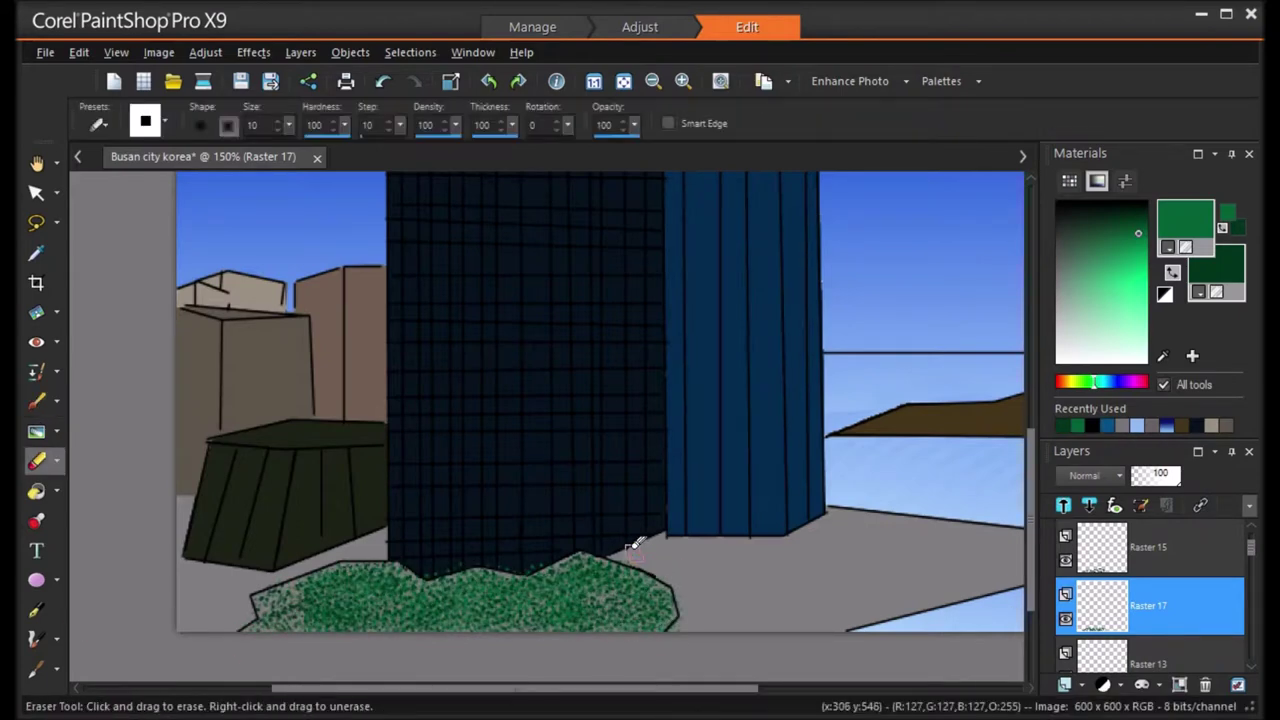
pyautogui.moveTo(253, 605); pyautogui.dragTo(256, 575)
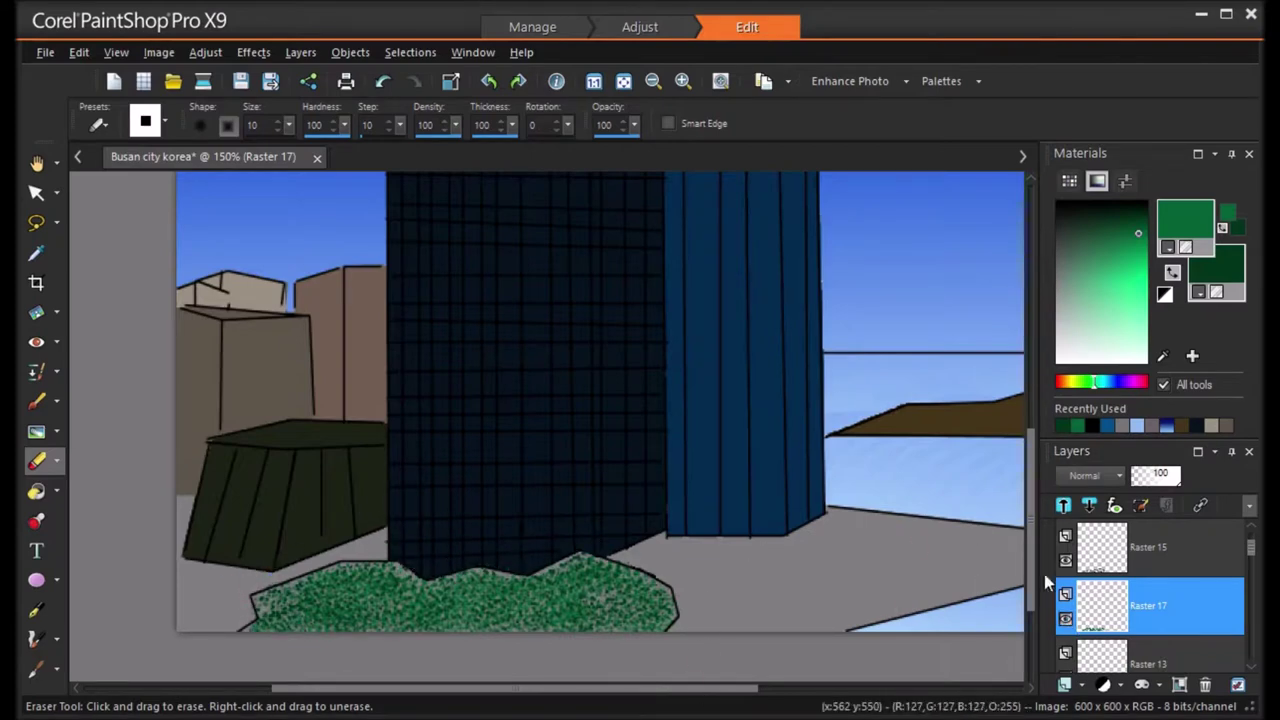
# Add a new raster layer beneath Raster 17 and set the foreground to muted green (R 54, G 98, B 77).
pyautogui.click(1126, 286)
pyautogui.click(1064, 685)
pyautogui.click(740, 592)
pyautogui.moveTo(1174, 628); pyautogui.dragTo(1172, 667)
pyautogui.click(1083, 249)
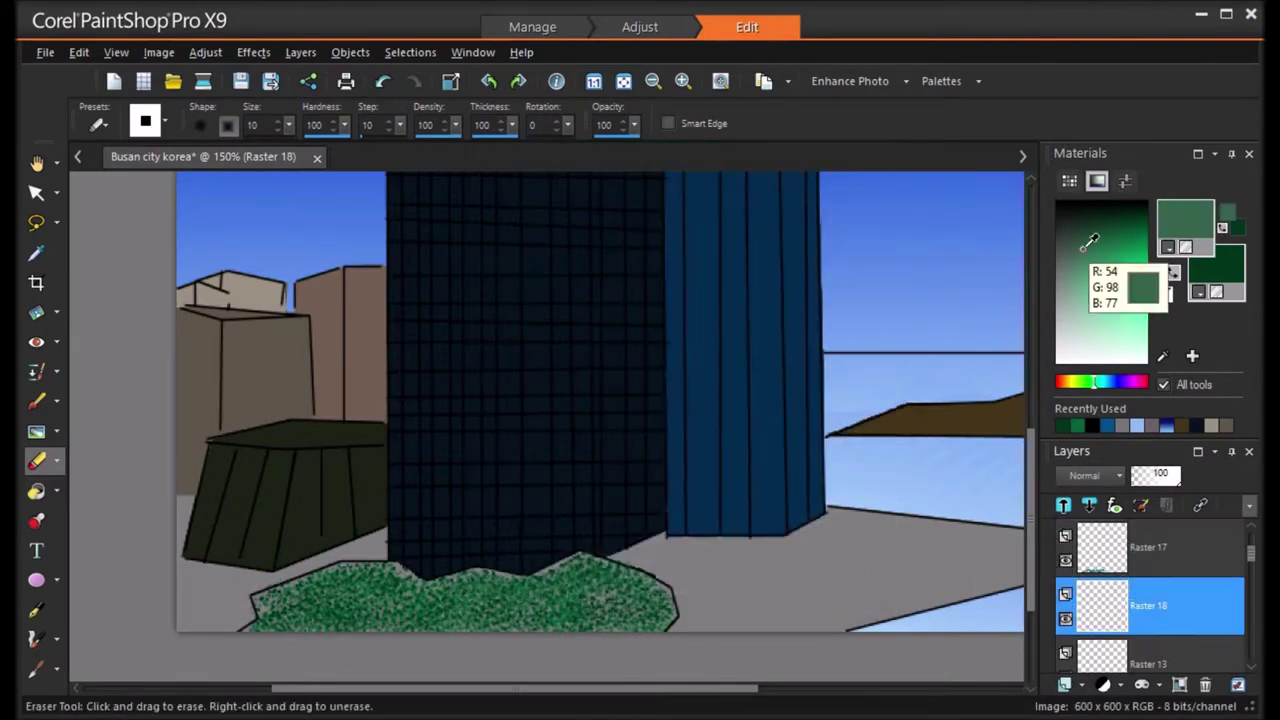
# Paint muted green speckles over the bush on Raster 18 with the size 21 brush and erase the overspill above its outline.
pyautogui.click(37, 401)
pyautogui.scroll(2, 310, 565)
pyautogui.moveTo(320, 562)
pyautogui.mouseDown()
pyautogui.moveTo(312, 573)
pyautogui.moveTo(492, 531)
pyautogui.moveTo(765, 564)
pyautogui.moveTo(487, 582)
pyautogui.moveTo(299, 569)
pyautogui.moveTo(693, 522)
pyautogui.moveTo(612, 525)
pyautogui.mouseUp()
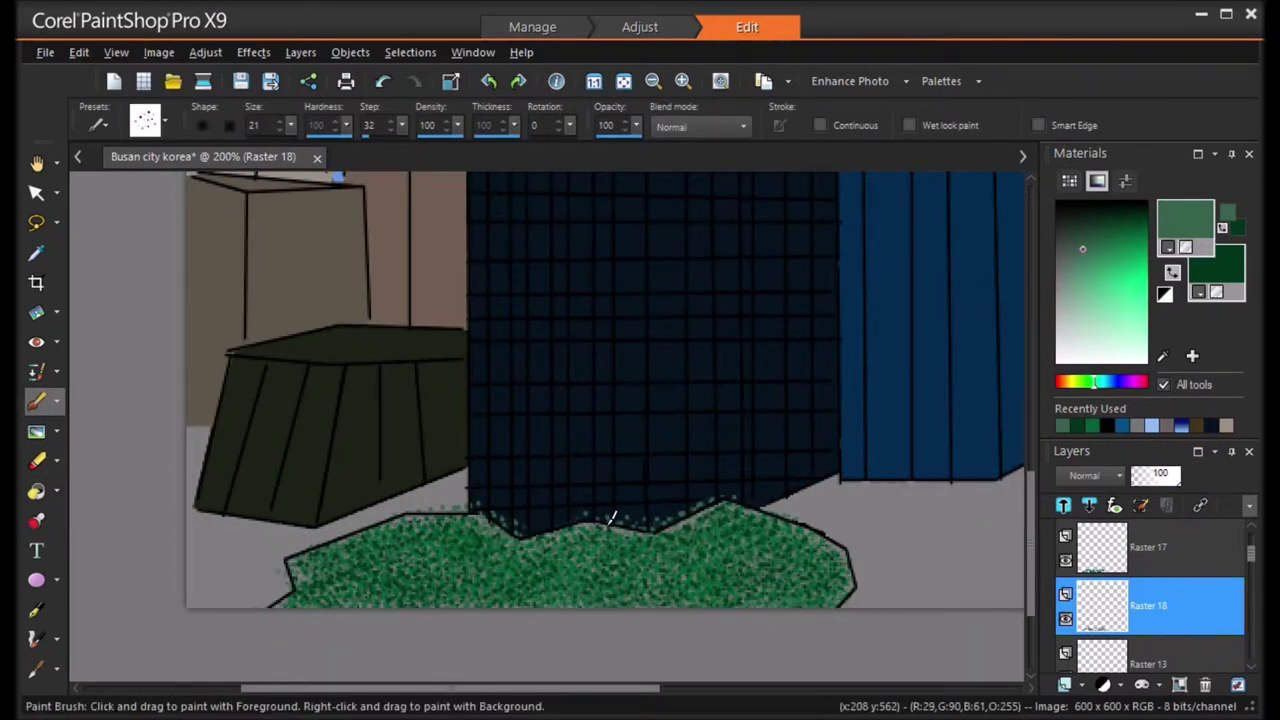
pyautogui.click(36, 460)
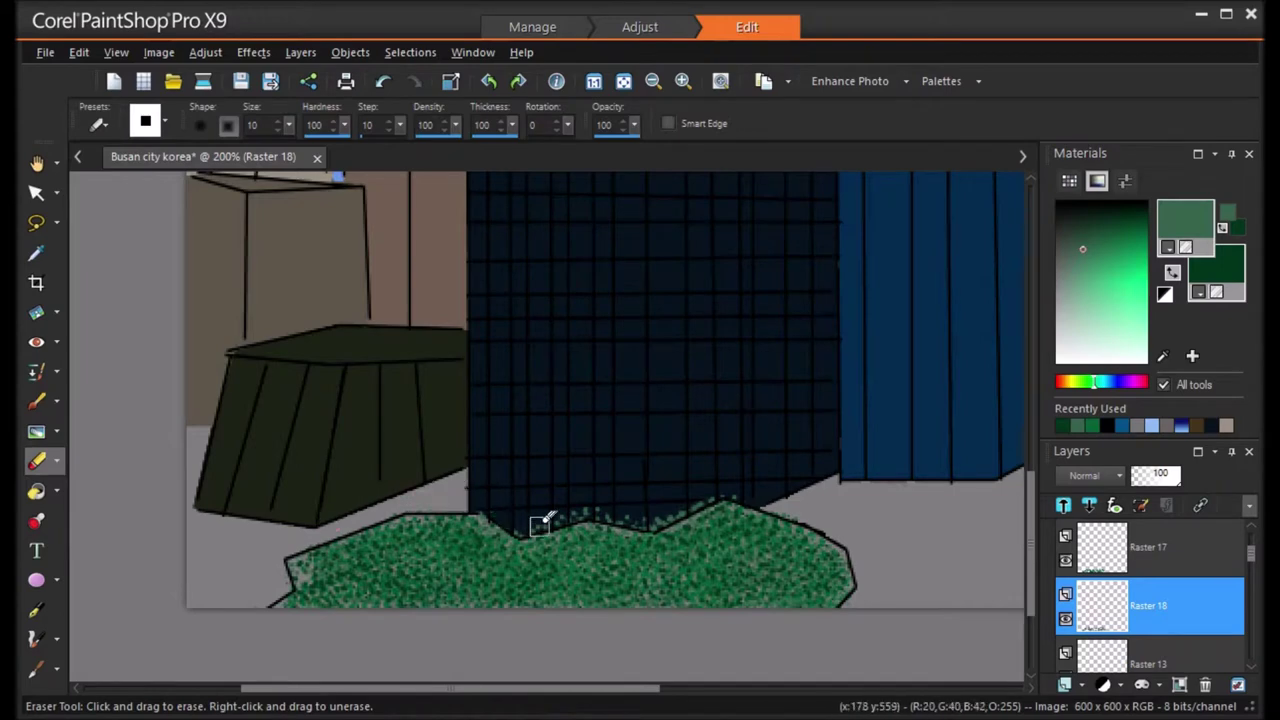
pyautogui.moveTo(748, 490); pyautogui.dragTo(592, 503)
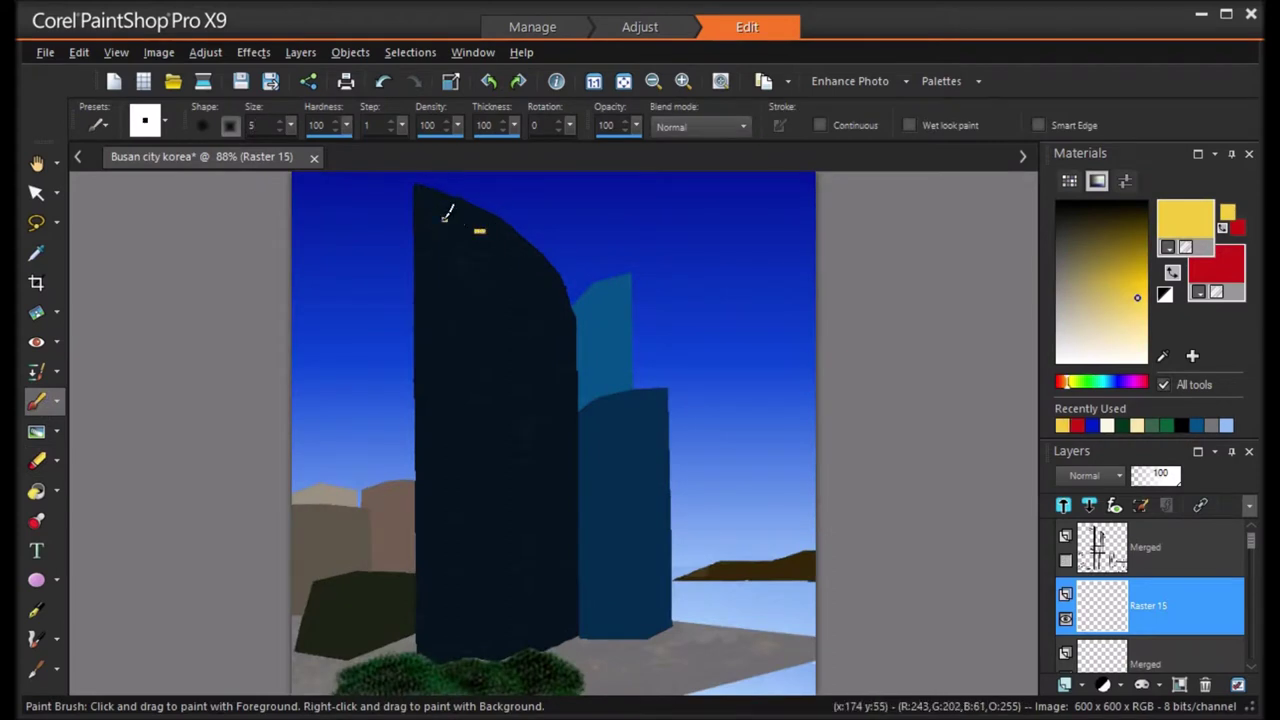
# Paint scattered small yellow window lights over the dark tower from its top to its base on Raster 15 with the size 5 square brush.
pyautogui.click(457, 211)
pyautogui.click(483, 256)
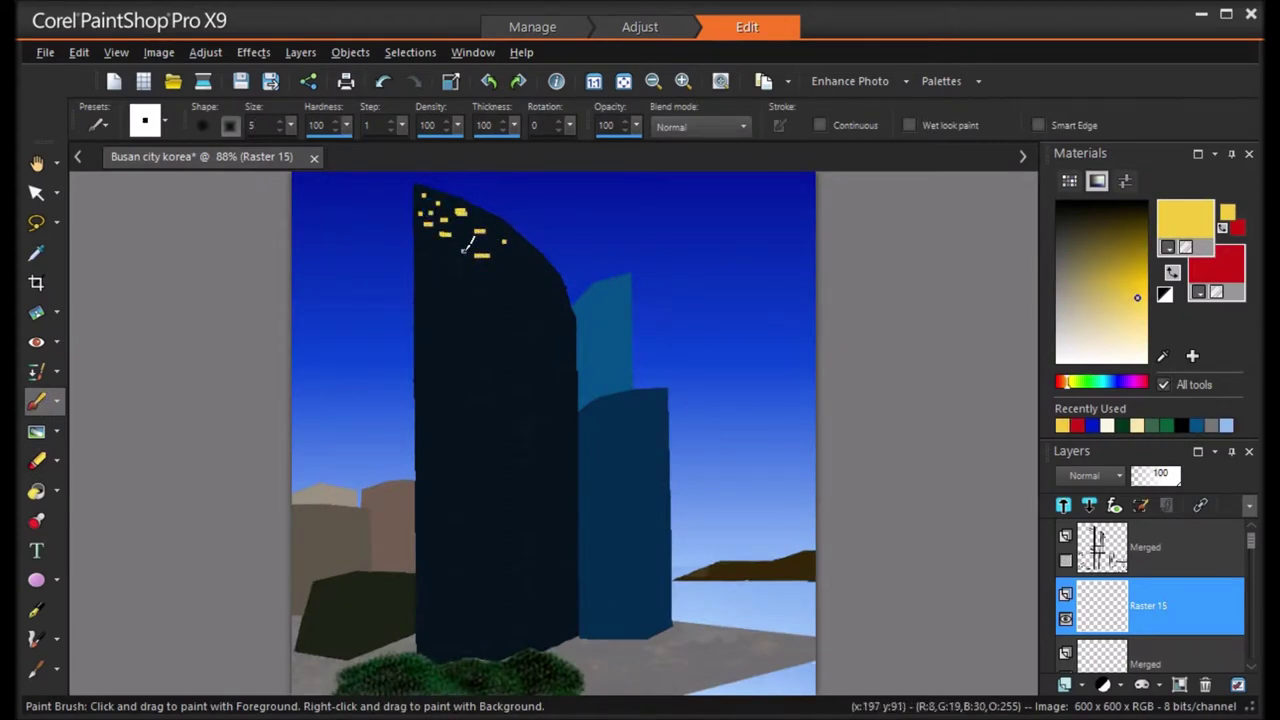
pyautogui.click(539, 266)
pyautogui.click(544, 283)
pyautogui.moveTo(545, 289); pyautogui.dragTo(550, 289)
pyautogui.click(562, 297)
pyautogui.moveTo(455, 273)
pyautogui.mouseDown()
pyautogui.moveTo(468, 271)
pyautogui.moveTo(443, 264)
pyautogui.mouseUp()
pyautogui.click(454, 331)
pyautogui.click(446, 323)
pyautogui.click(442, 331)
pyautogui.click(462, 296)
pyautogui.click(479, 291)
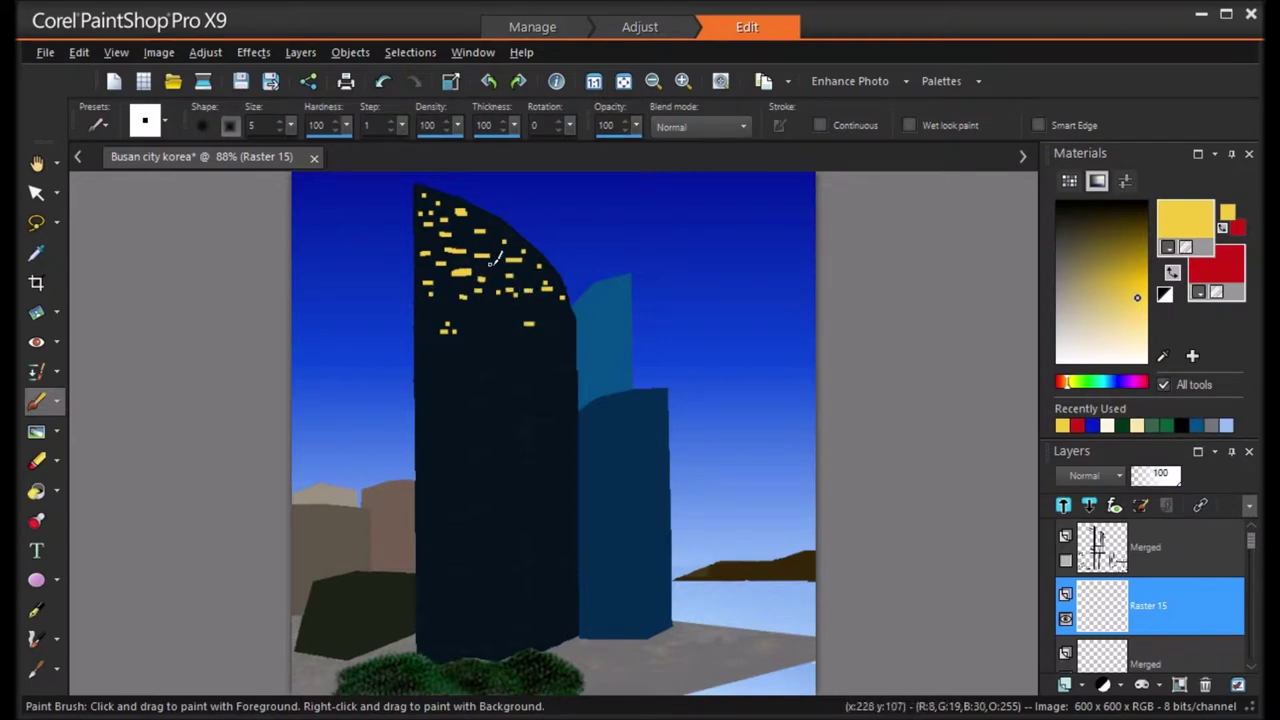
pyautogui.click(445, 293)
pyautogui.click(428, 312)
pyautogui.click(524, 336)
pyautogui.click(503, 325)
pyautogui.click(549, 338)
pyautogui.click(566, 370)
pyautogui.click(521, 352)
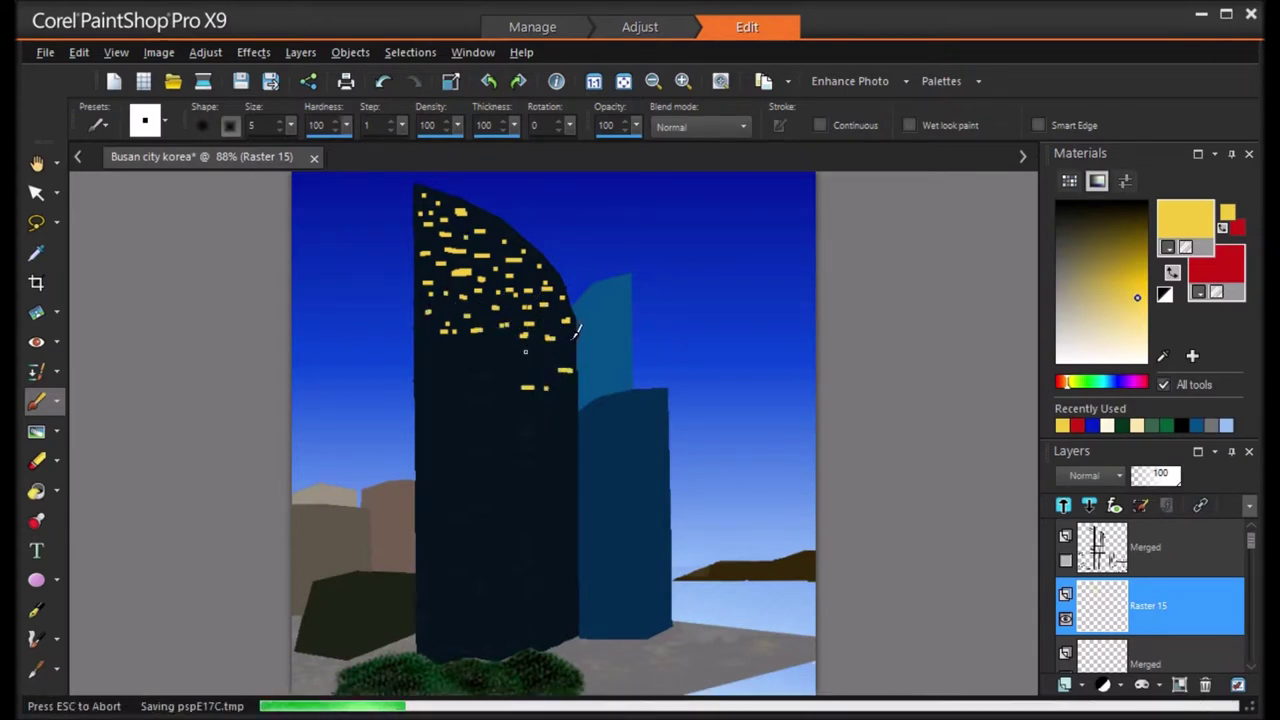
pyautogui.click(421, 381)
pyautogui.click(457, 375)
pyautogui.click(480, 354)
pyautogui.click(452, 357)
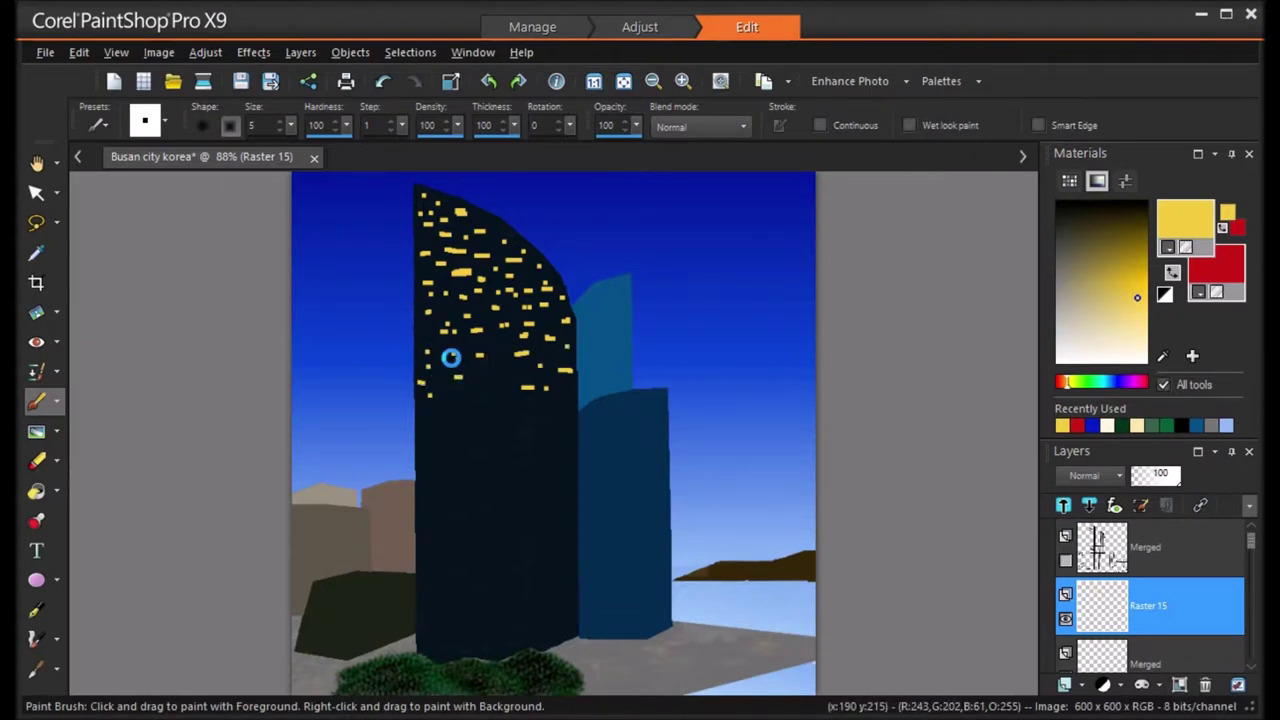
pyautogui.moveTo(503, 395); pyautogui.dragTo(510, 395)
pyautogui.moveTo(459, 398); pyautogui.dragTo(467, 400)
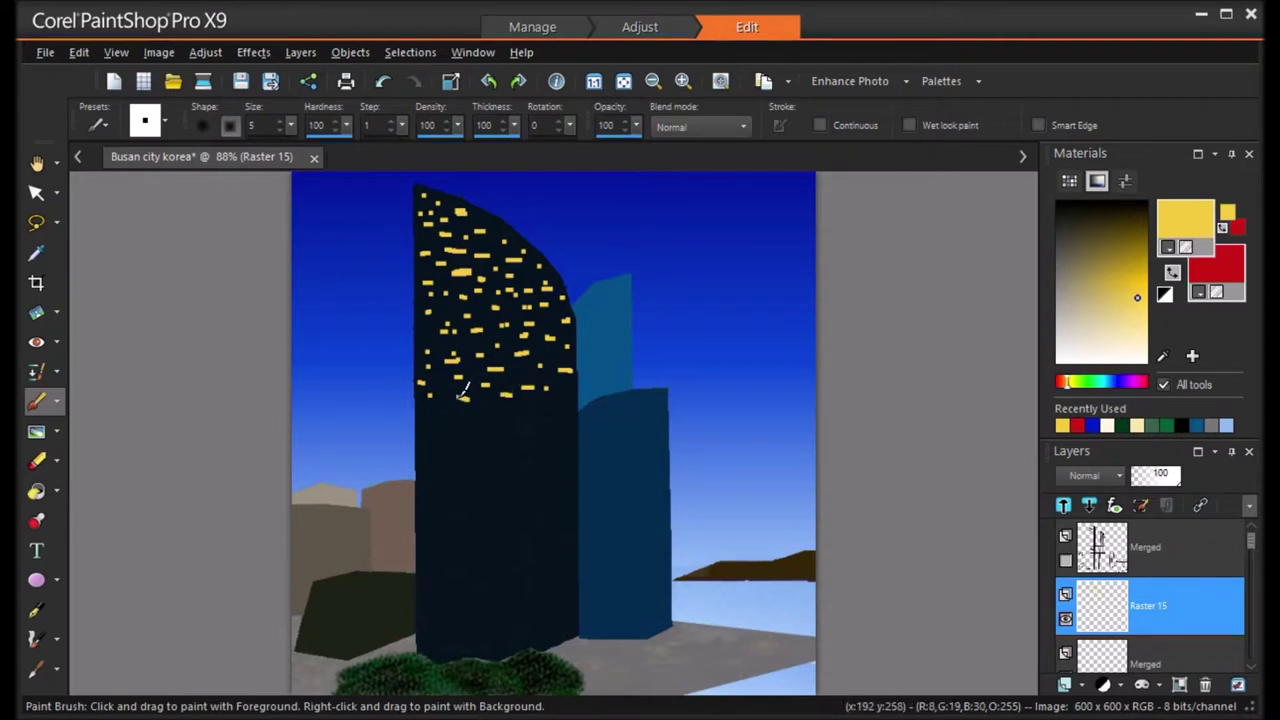
pyautogui.click(458, 412)
pyautogui.click(469, 413)
pyautogui.click(448, 412)
pyautogui.click(422, 413)
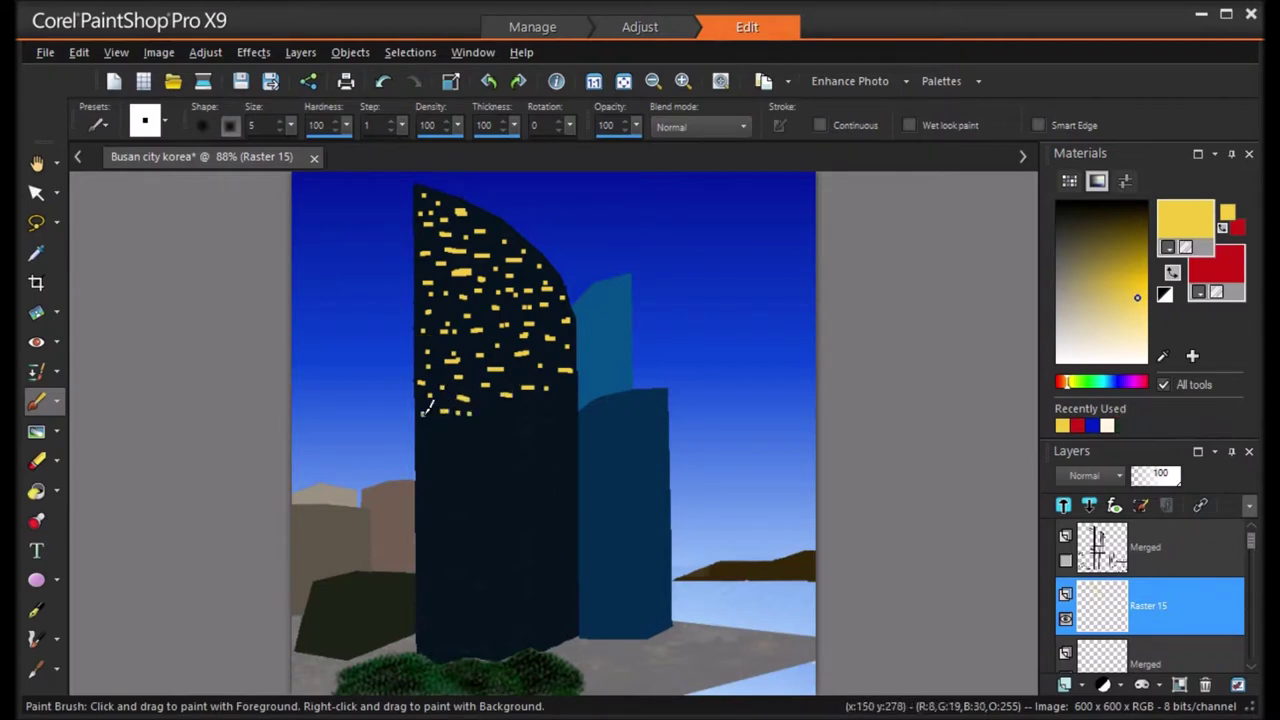
pyautogui.click(434, 436)
pyautogui.click(423, 445)
pyautogui.click(429, 445)
pyautogui.click(470, 449)
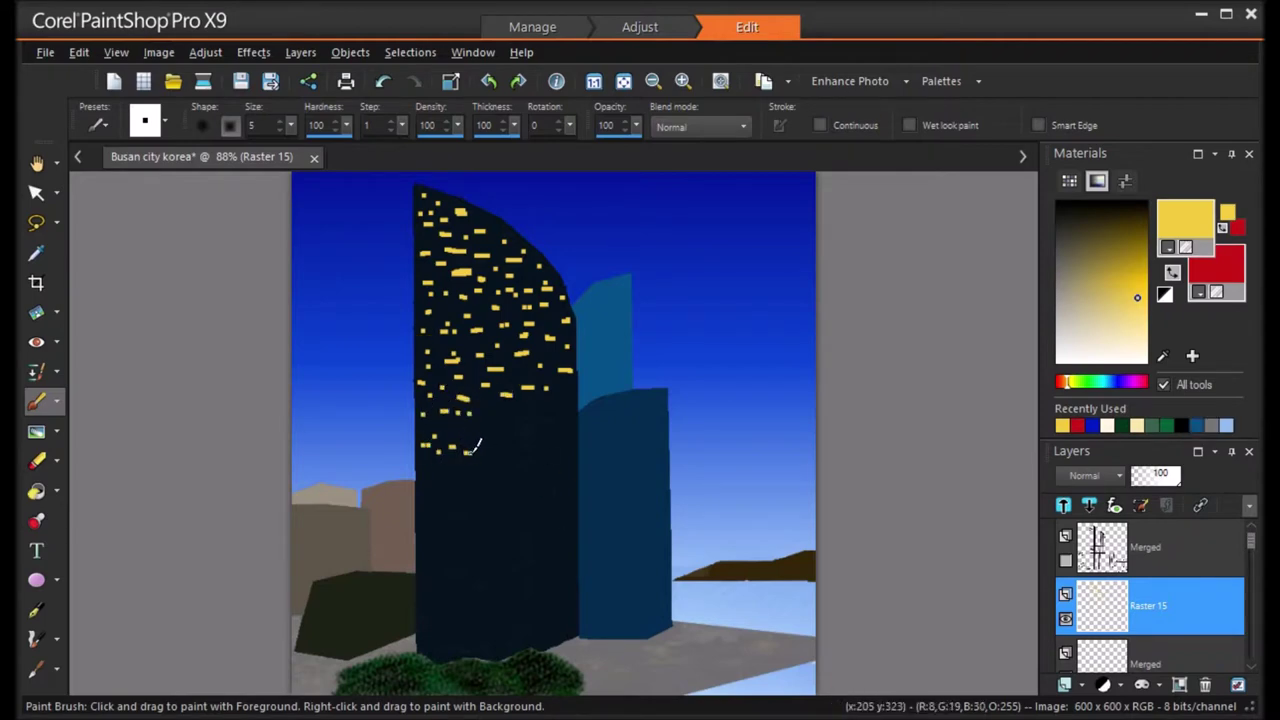
pyautogui.click(527, 421)
pyautogui.click(552, 413)
pyautogui.click(550, 421)
pyautogui.click(491, 417)
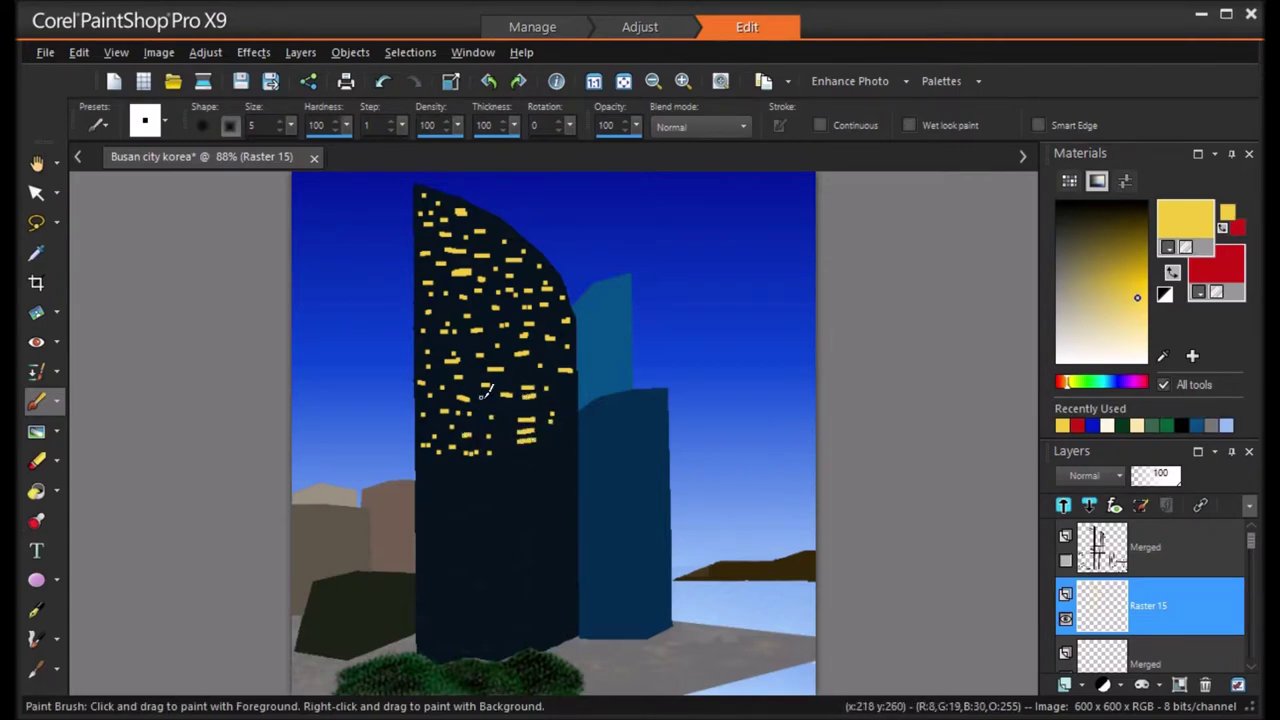
pyautogui.click(504, 428)
pyautogui.moveTo(546, 437); pyautogui.dragTo(561, 433)
pyautogui.click(568, 454)
pyautogui.click(449, 475)
pyautogui.moveTo(427, 466)
pyautogui.mouseDown()
pyautogui.moveTo(438, 507)
pyautogui.moveTo(473, 491)
pyautogui.mouseUp()
pyautogui.click(543, 497)
pyautogui.click(488, 476)
pyautogui.click(485, 503)
pyautogui.click(504, 513)
pyautogui.click(564, 487)
pyautogui.click(562, 515)
pyautogui.moveTo(564, 534); pyautogui.dragTo(569, 532)
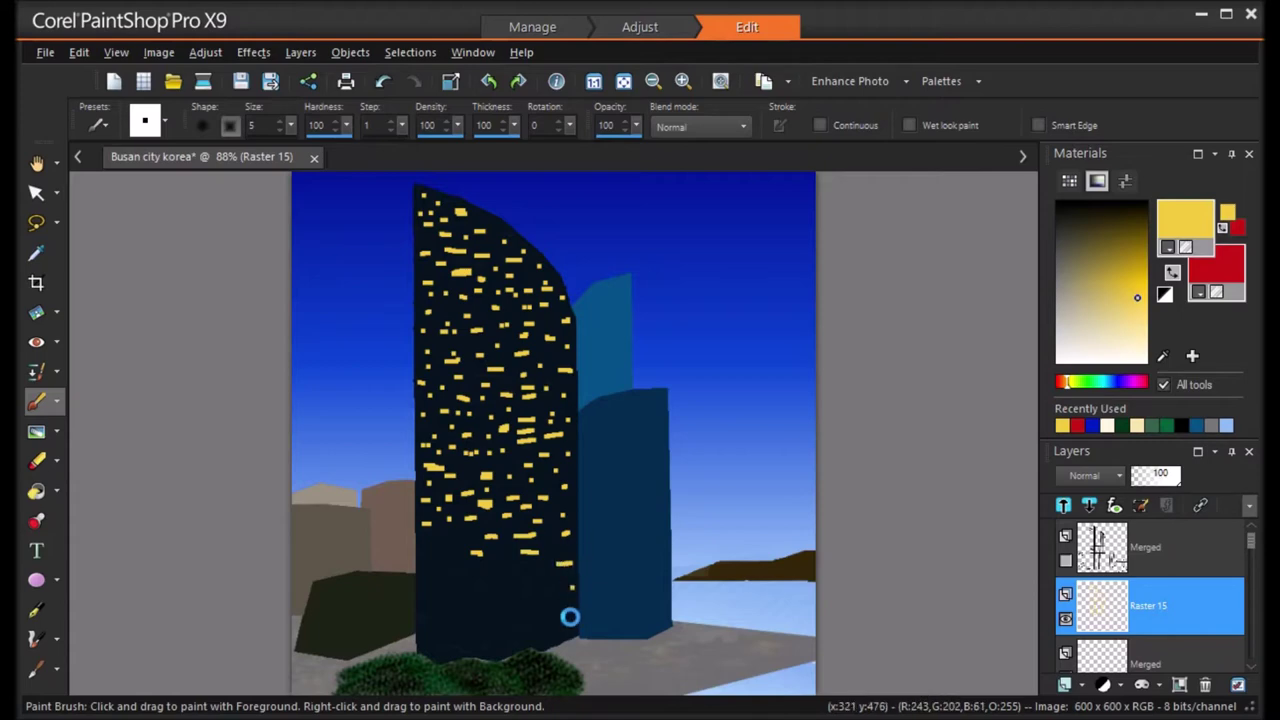
pyautogui.click(437, 553)
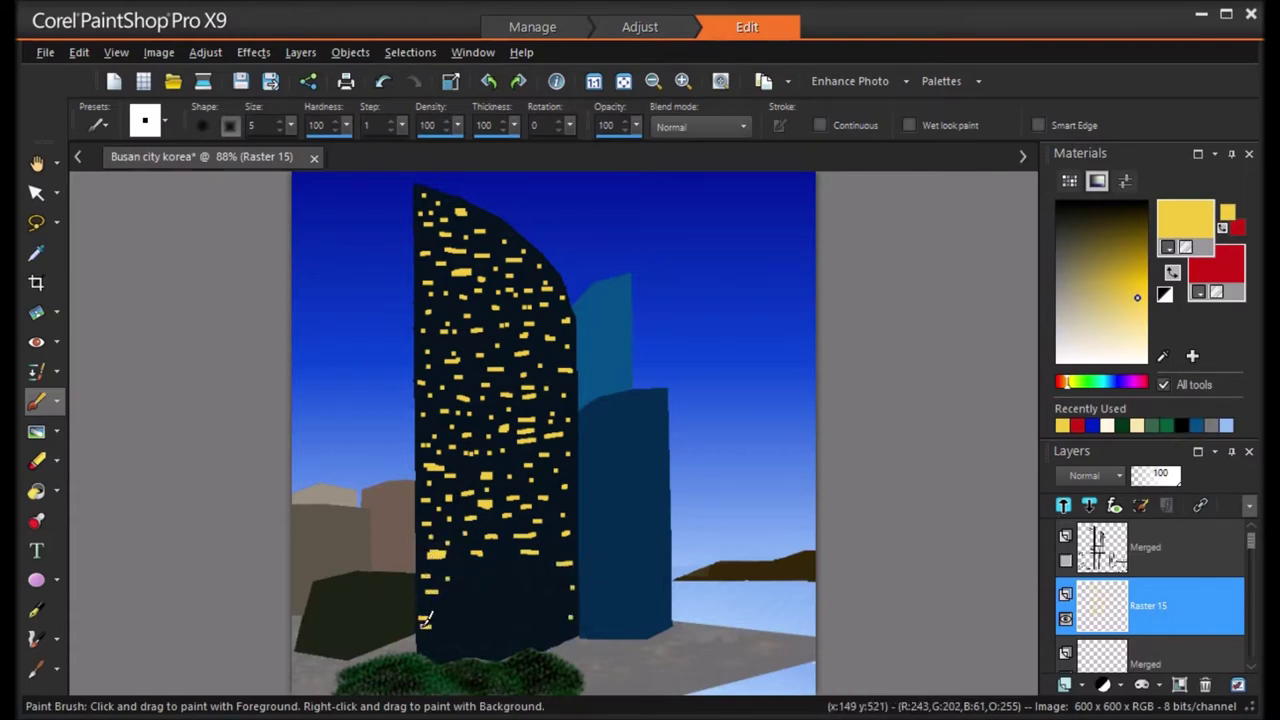
pyautogui.click(446, 647)
pyautogui.click(526, 585)
pyautogui.click(538, 577)
pyautogui.click(532, 615)
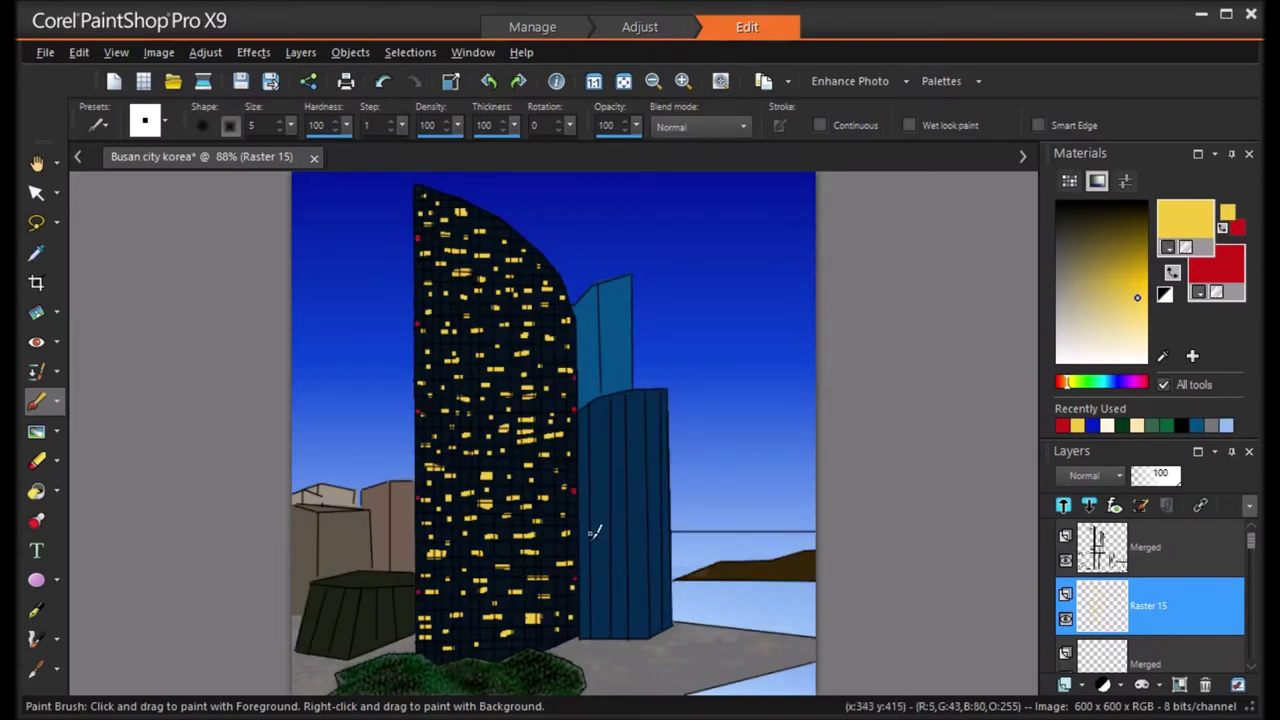
# Add a few blue and cream-white lights among the dark tower's yellow windows on Raster 15.
pyautogui.click(1093, 425)
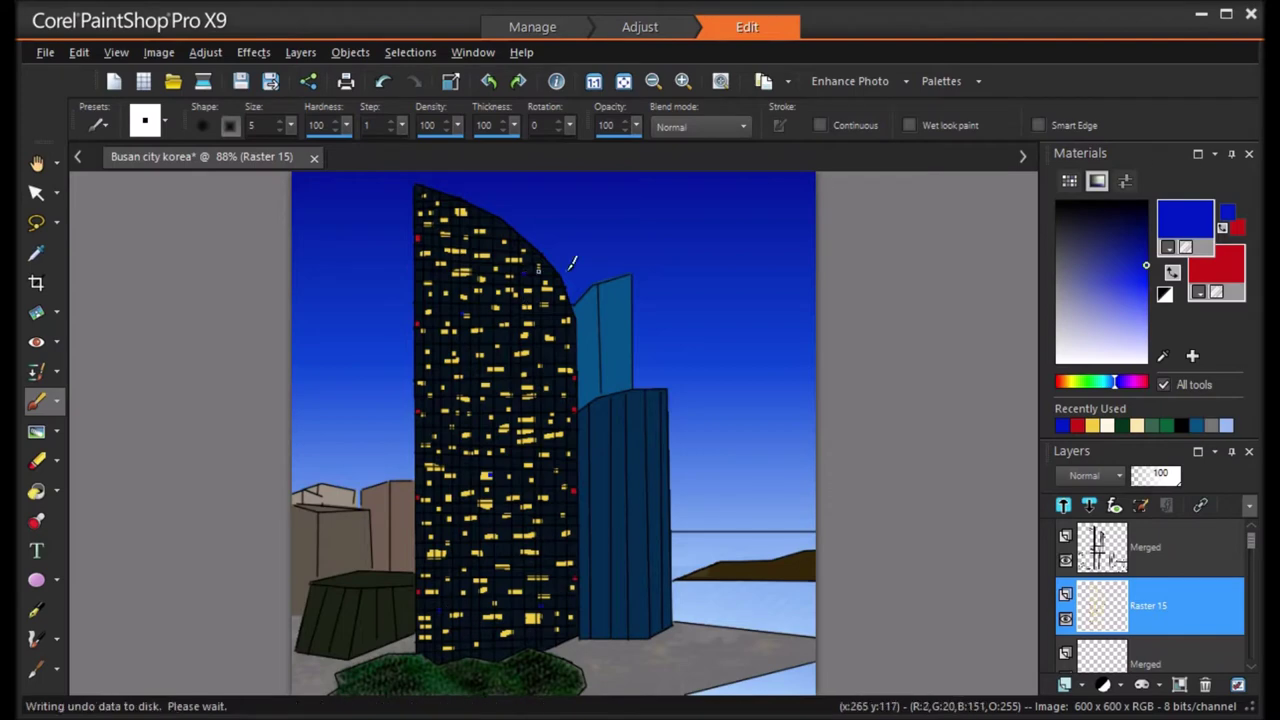
pyautogui.click(1107, 425)
pyautogui.click(502, 463)
pyautogui.click(537, 346)
pyautogui.click(452, 310)
pyautogui.click(460, 230)
pyautogui.click(494, 222)
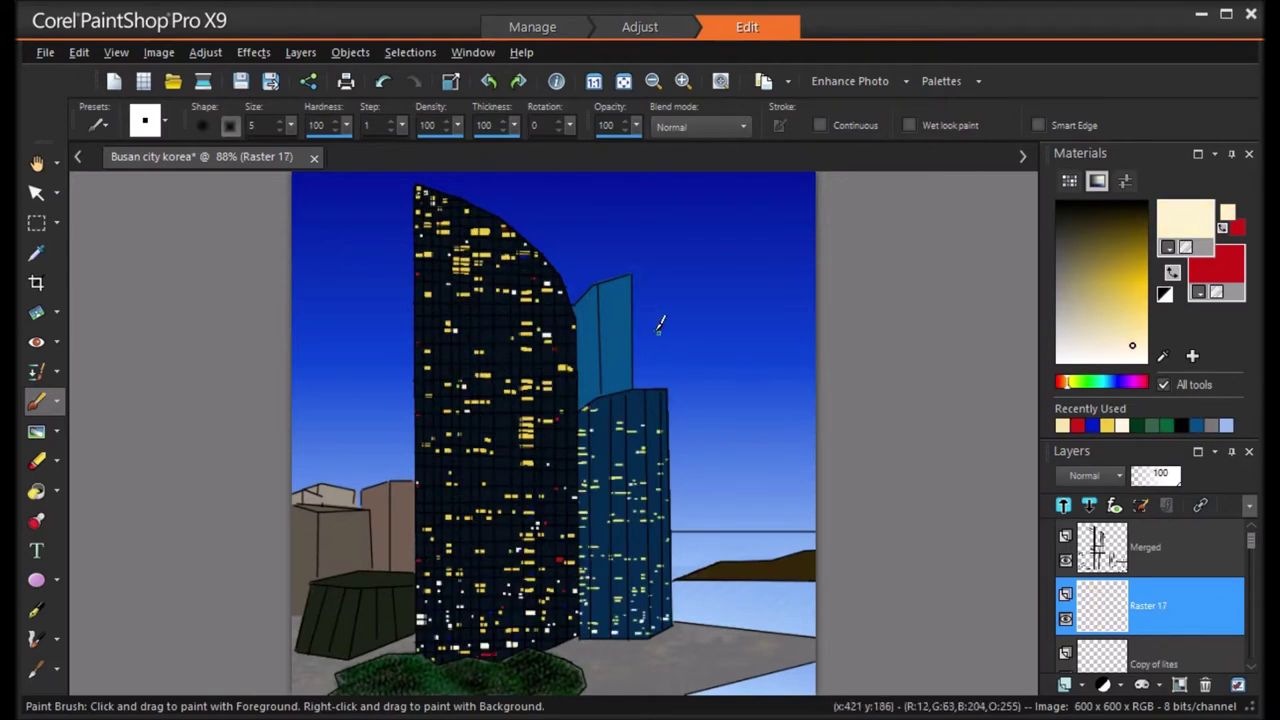
# Paint scattered cream-white window lights on both faces of the light blue rear tower on Raster 17 with the size 5 square brush.
pyautogui.click(604, 298)
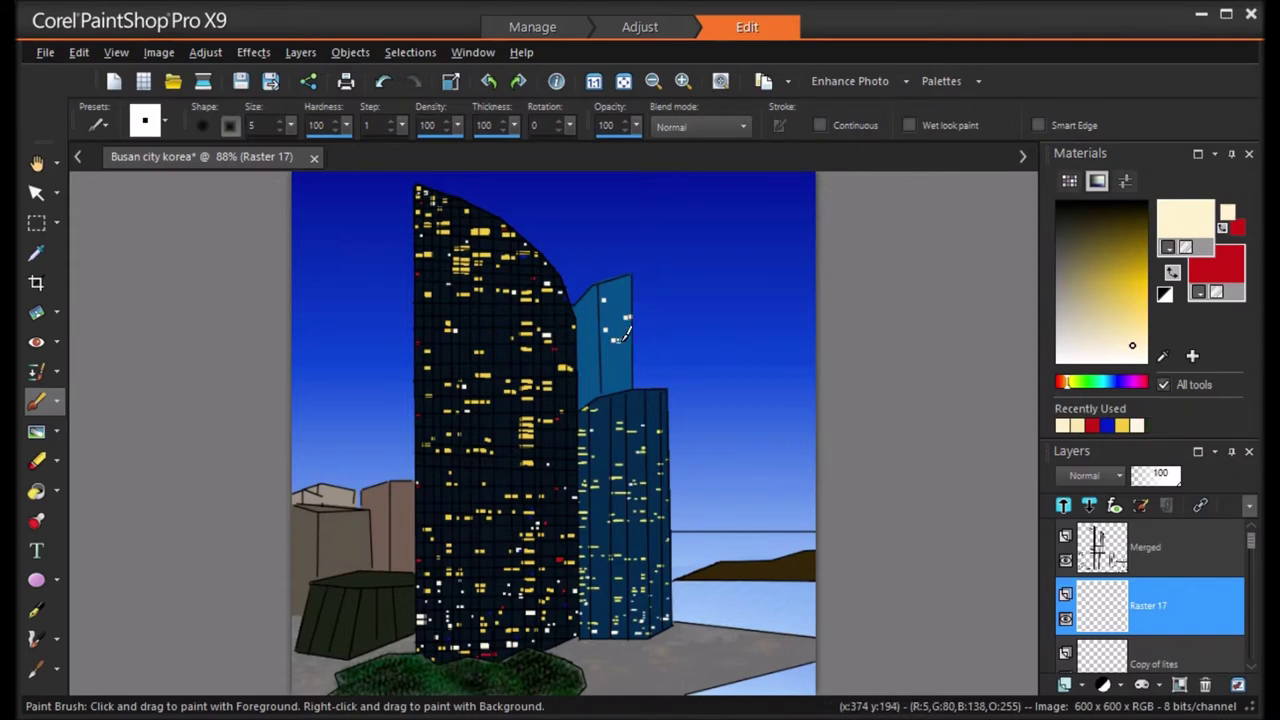
pyautogui.click(607, 384)
pyautogui.click(586, 343)
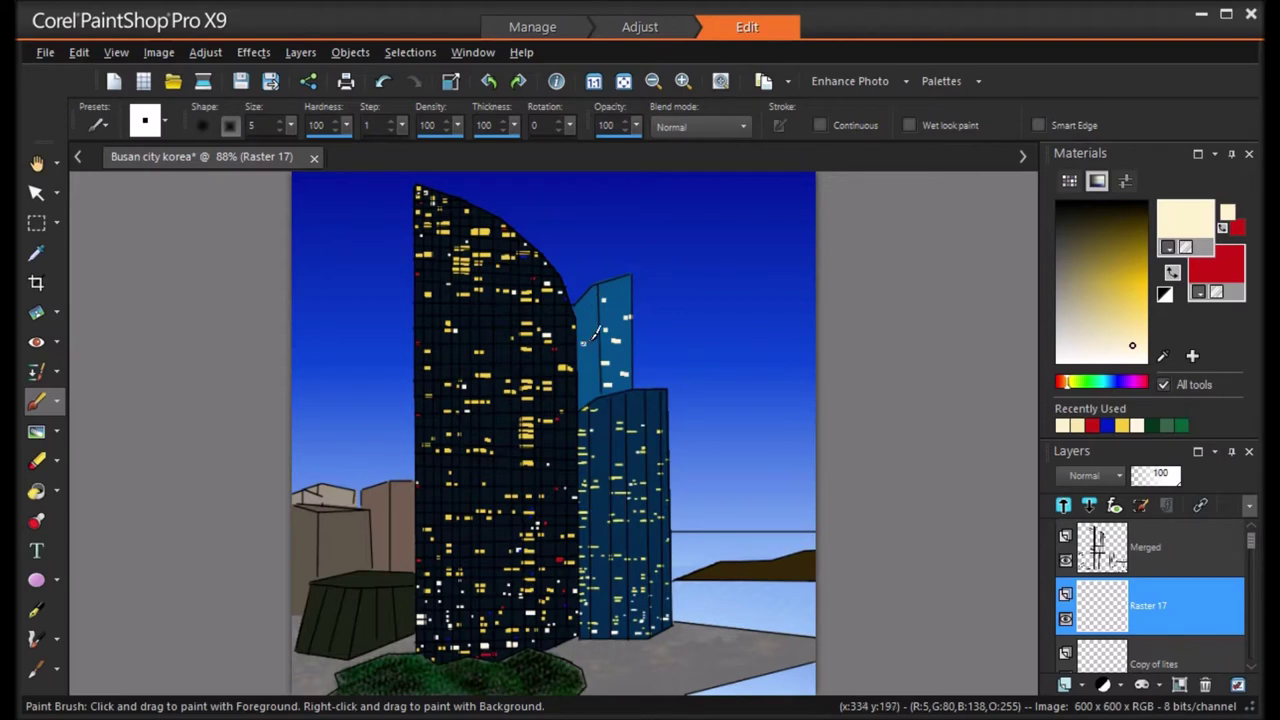
pyautogui.click(594, 380)
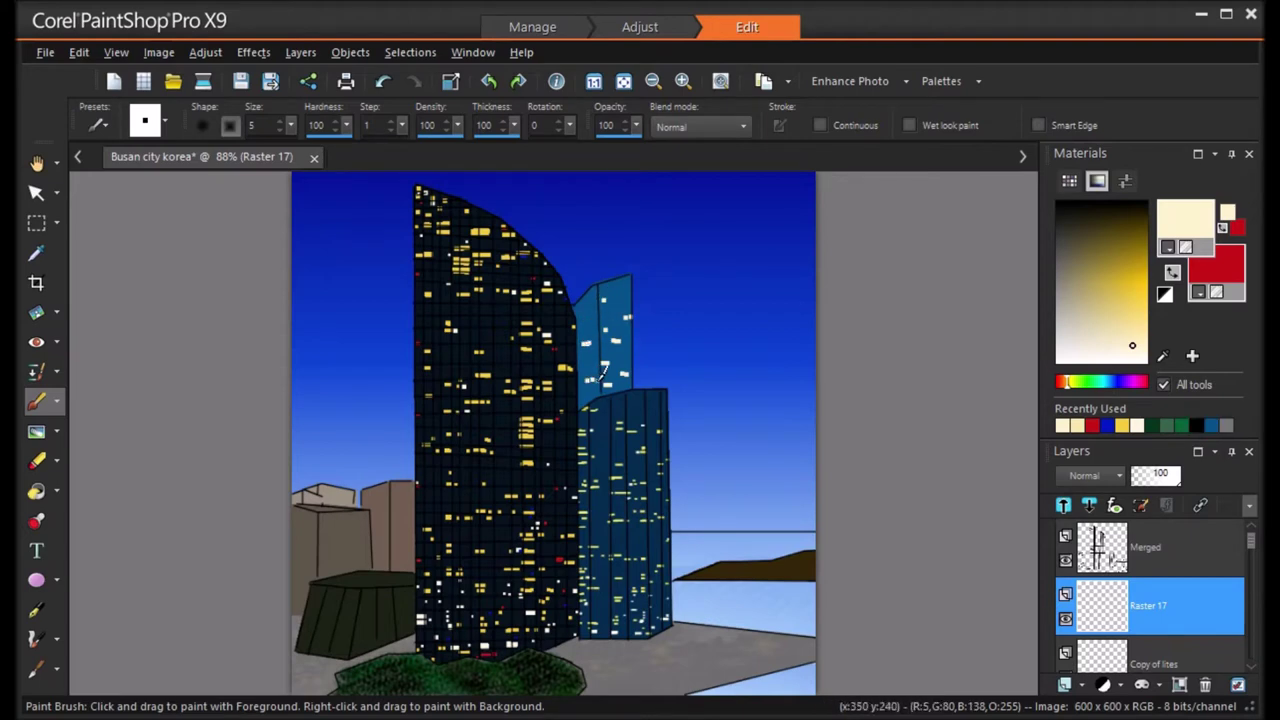
pyautogui.click(585, 396)
# Paint slanted gold window bands on both faces of the low dark green building on Raster 17 and undo the faulty strokes.
pyautogui.keyDown('ctrl'); pyautogui.click(595, 515); pyautogui.keyUp('ctrl')
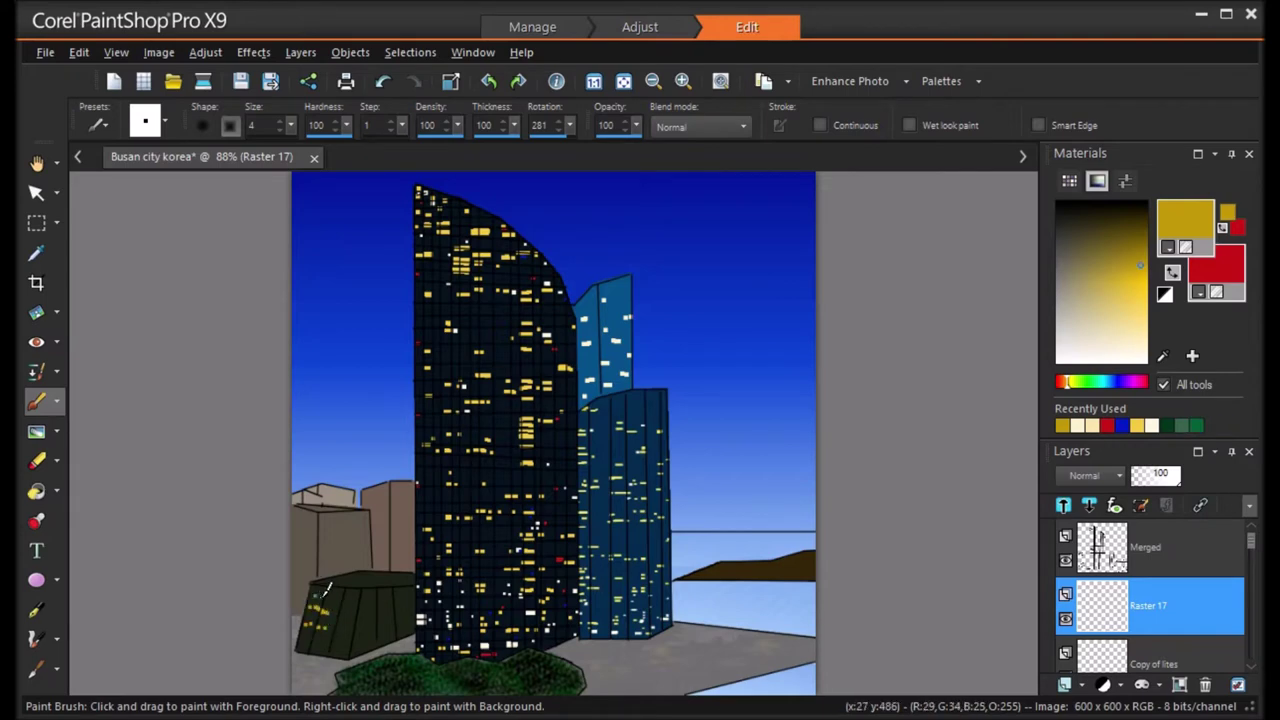
pyautogui.moveTo(408, 599)
pyautogui.mouseDown()
pyautogui.moveTo(379, 600)
pyautogui.moveTo(379, 615)
pyautogui.mouseUp()
pyautogui.click(384, 81)
pyautogui.click(349, 613)
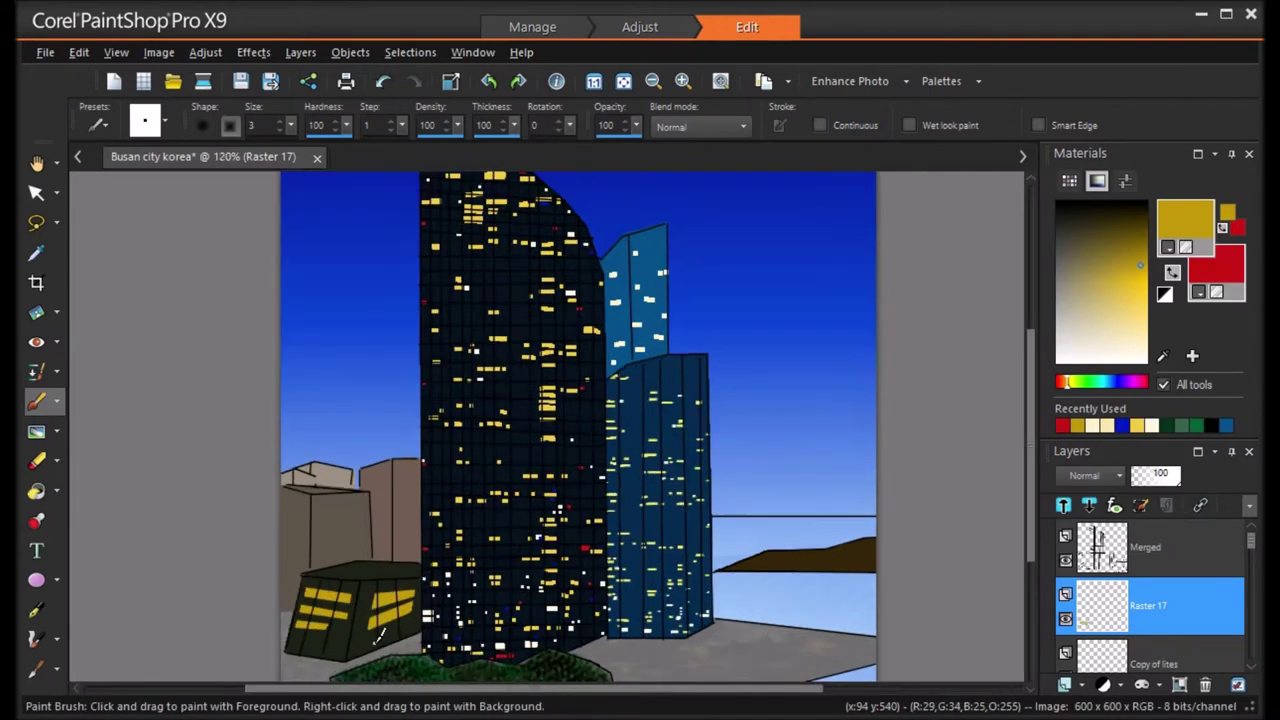
pyautogui.scroll(5, 368, 639)
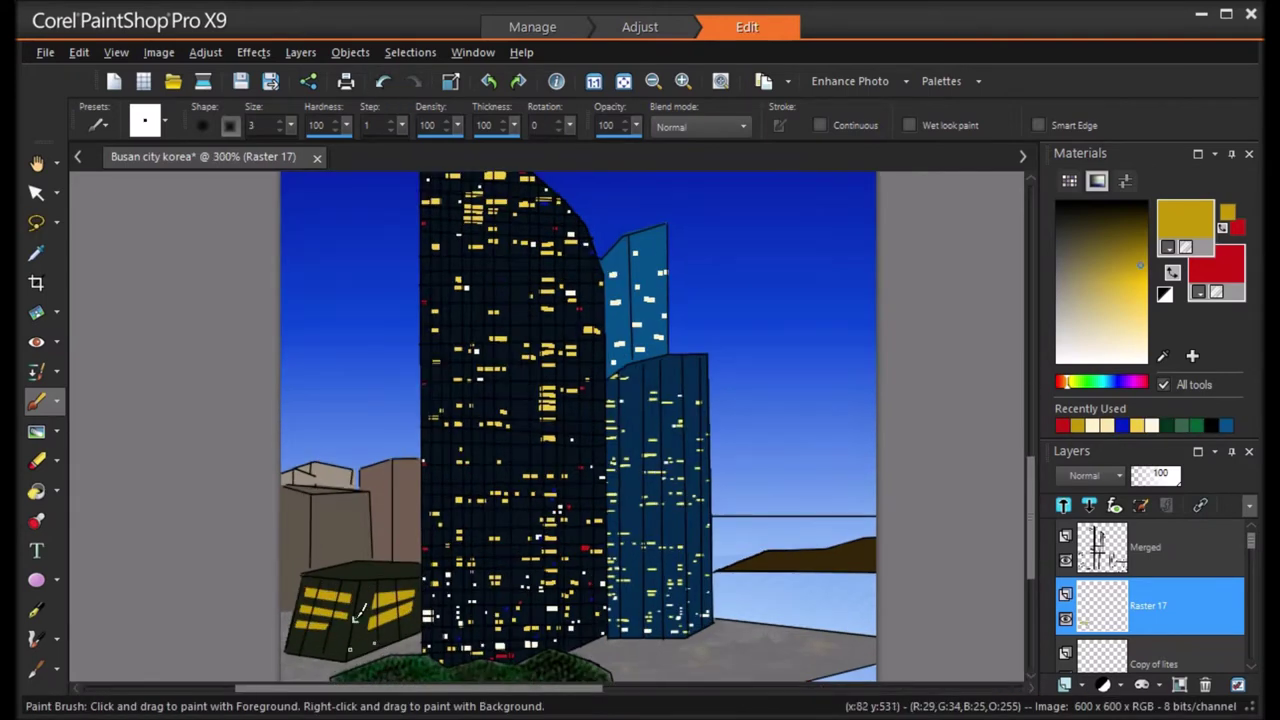
pyautogui.moveTo(132, 603)
pyautogui.mouseDown()
pyautogui.moveTo(137, 580)
pyautogui.moveTo(154, 588)
pyautogui.mouseUp()
pyautogui.click(384, 81)
# Erase narrow gaps through the gold window bands on the dark green building's right face with the size 2 eraser.
pyautogui.click(37, 461)
pyautogui.click(384, 81)
pyautogui.moveTo(268, 556); pyautogui.dragTo(277, 505)
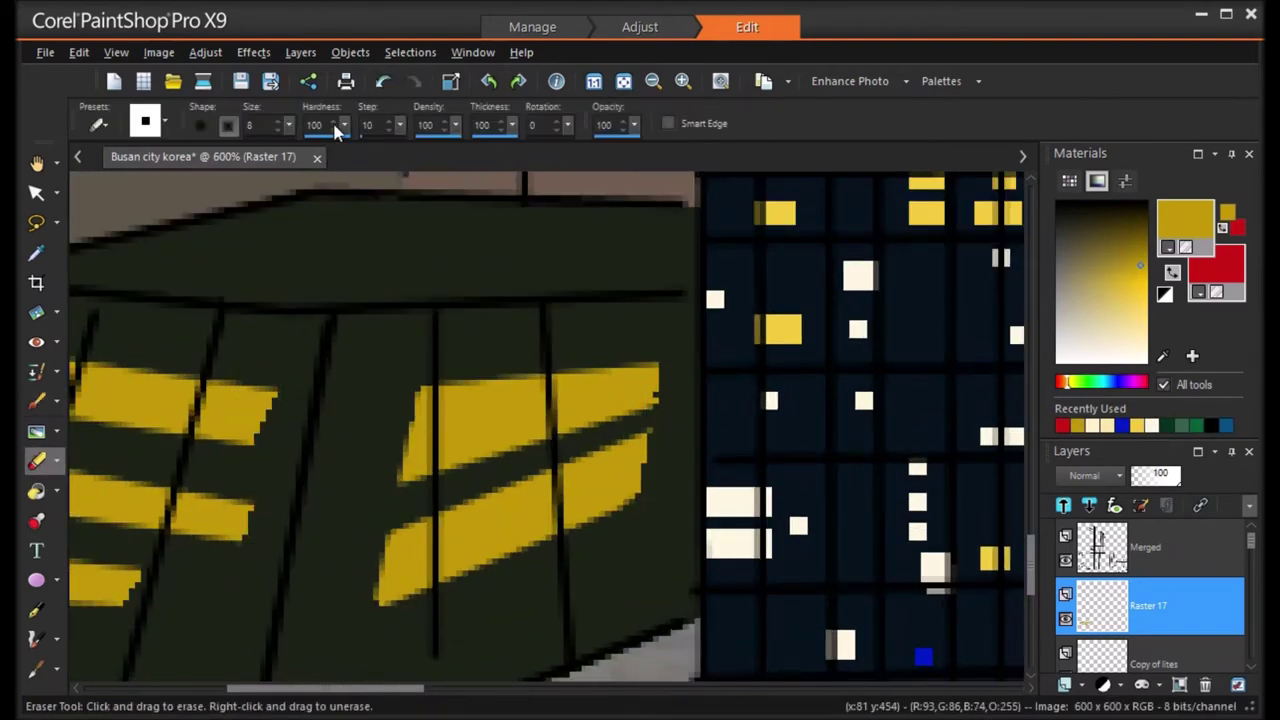
pyautogui.moveTo(443, 466); pyautogui.dragTo(486, 371)
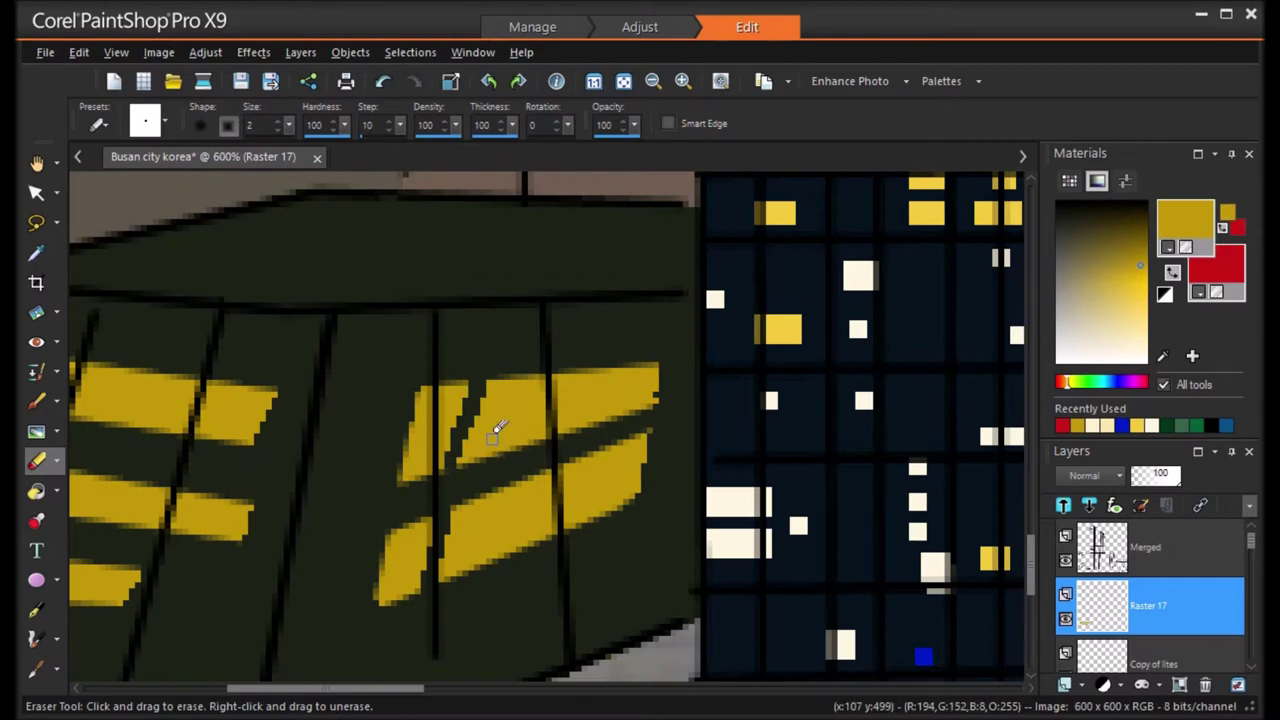
pyautogui.moveTo(514, 440)
pyautogui.mouseDown()
pyautogui.moveTo(545, 374)
pyautogui.moveTo(600, 375)
pyautogui.moveTo(577, 434)
pyautogui.mouseUp()
pyautogui.moveTo(638, 370); pyautogui.dragTo(602, 514)
pyautogui.moveTo(567, 461); pyautogui.dragTo(558, 538)
pyautogui.moveTo(528, 476); pyautogui.dragTo(476, 568)
# Erase matching narrow gaps through the gold window bands on the dark green building's left face.
pyautogui.moveTo(393, 688)
pyautogui.mouseDown()
pyautogui.moveTo(380, 670)
pyautogui.moveTo(355, 688)
pyautogui.mouseUp()
pyautogui.moveTo(218, 468)
pyautogui.mouseDown()
pyautogui.moveTo(194, 514)
pyautogui.moveTo(178, 606)
pyautogui.mouseUp()
pyautogui.moveTo(377, 380); pyautogui.dragTo(362, 432)
pyautogui.moveTo(318, 478); pyautogui.dragTo(280, 524)
pyautogui.moveTo(276, 564); pyautogui.dragTo(237, 604)
pyautogui.moveTo(378, 497); pyautogui.dragTo(336, 541)
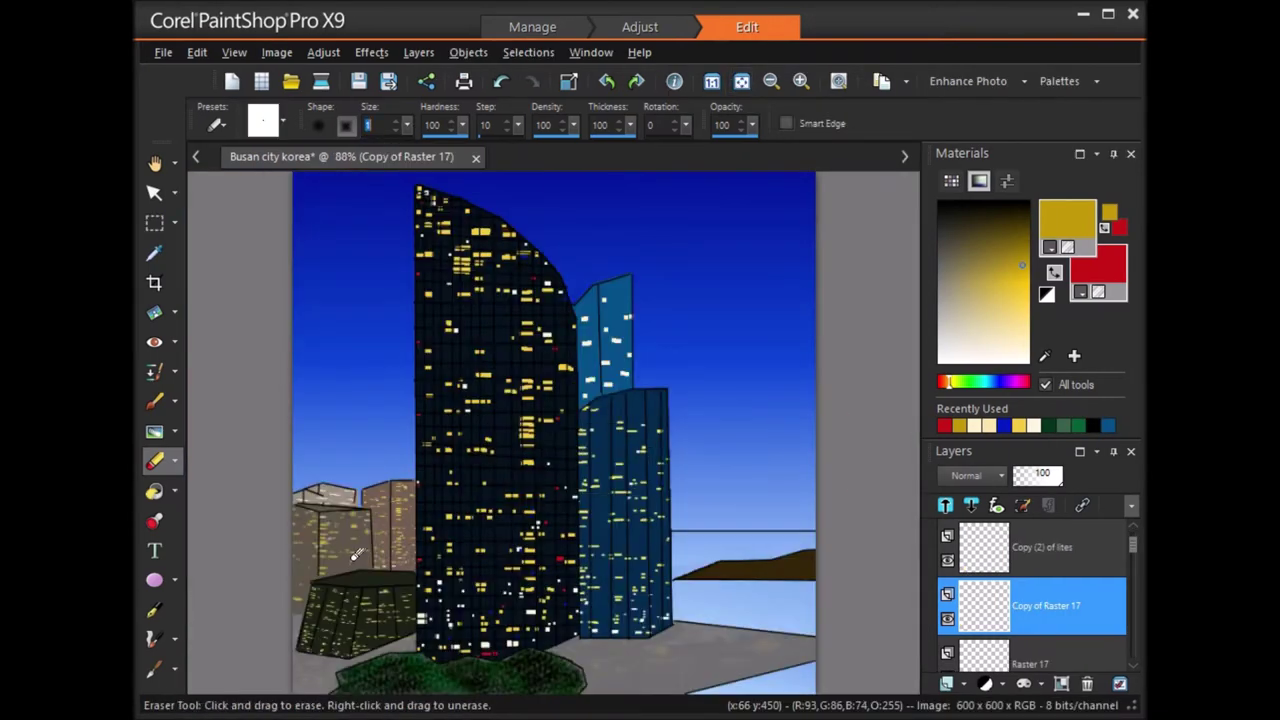
# Try to paint thin olive-grey lamp posts beneath the star lights on Raster 19 with a size 32, thickness 1 brush.
pyautogui.scroll(3, 771, 526)
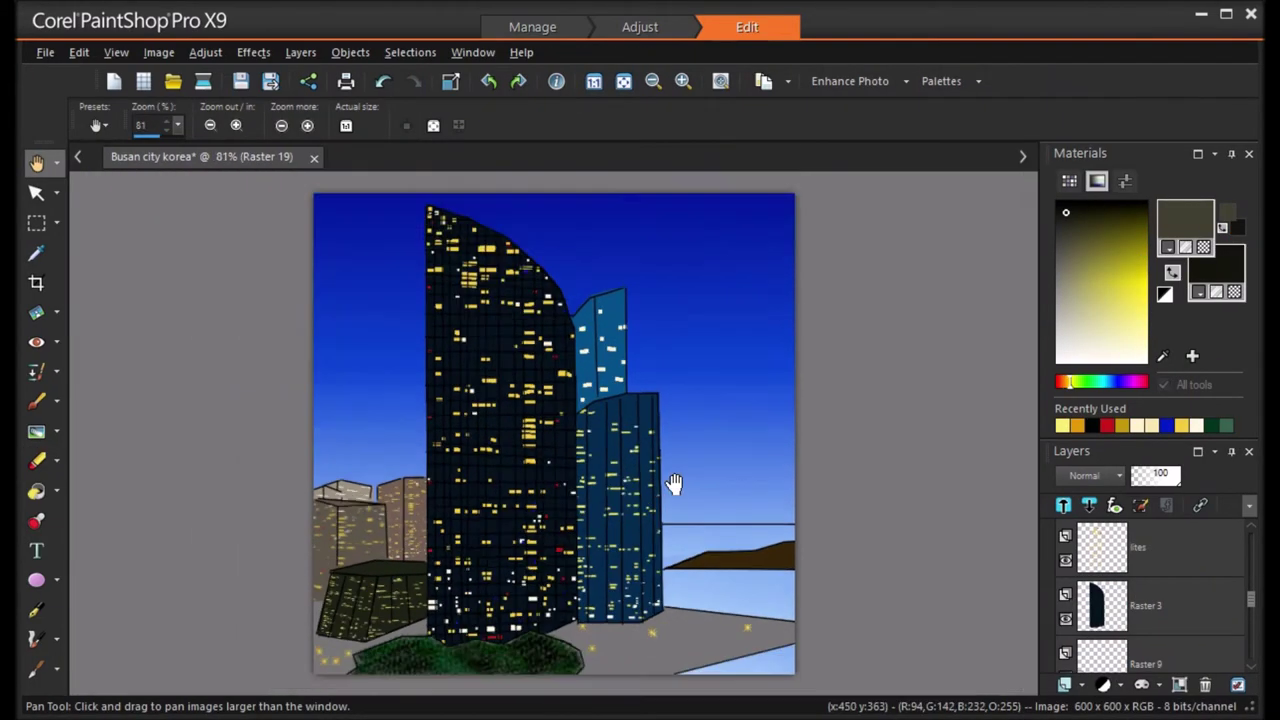
pyautogui.scroll(4, 677, 486)
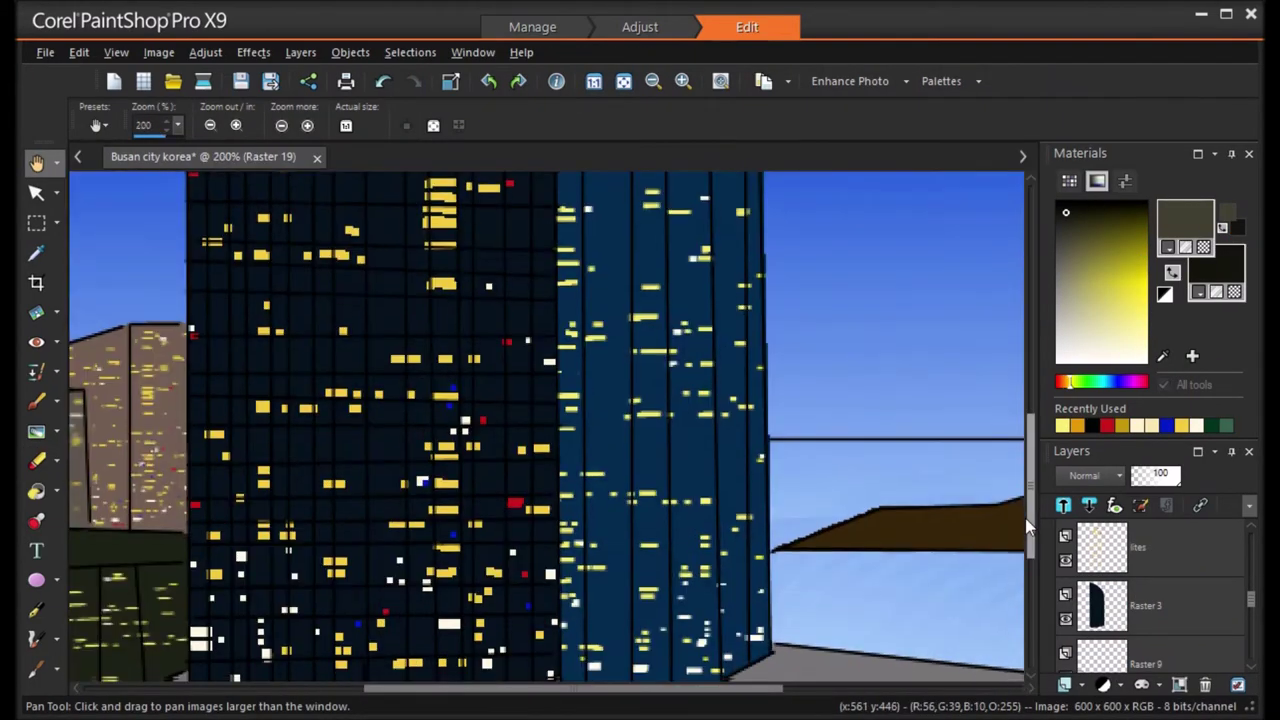
pyautogui.moveTo(1030, 510); pyautogui.dragTo(1030, 606)
pyautogui.click(36, 405)
pyautogui.scroll(9, 1240, 560)
pyautogui.click(573, 388)
pyautogui.moveTo(1160, 550); pyautogui.dragTo(1168, 645)
pyautogui.scroll(-1, 1168, 563)
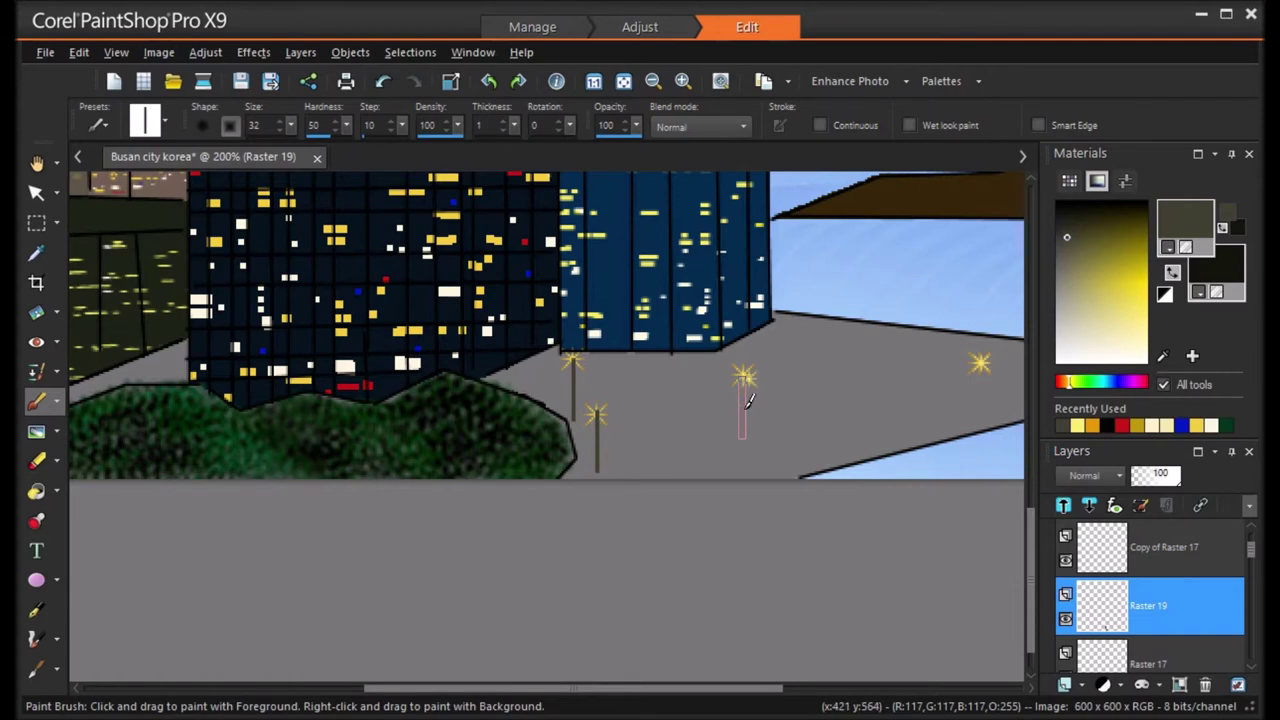
pyautogui.hscroll(-5, 258, 425)
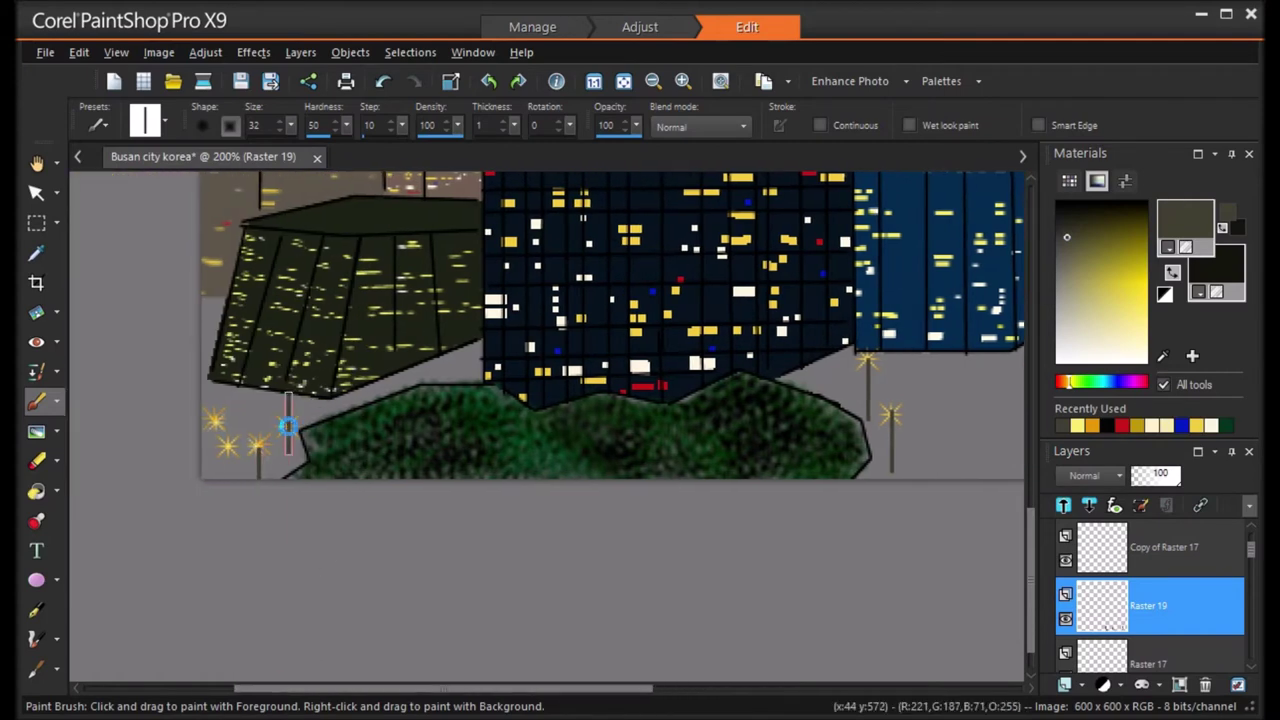
pyautogui.press('x')
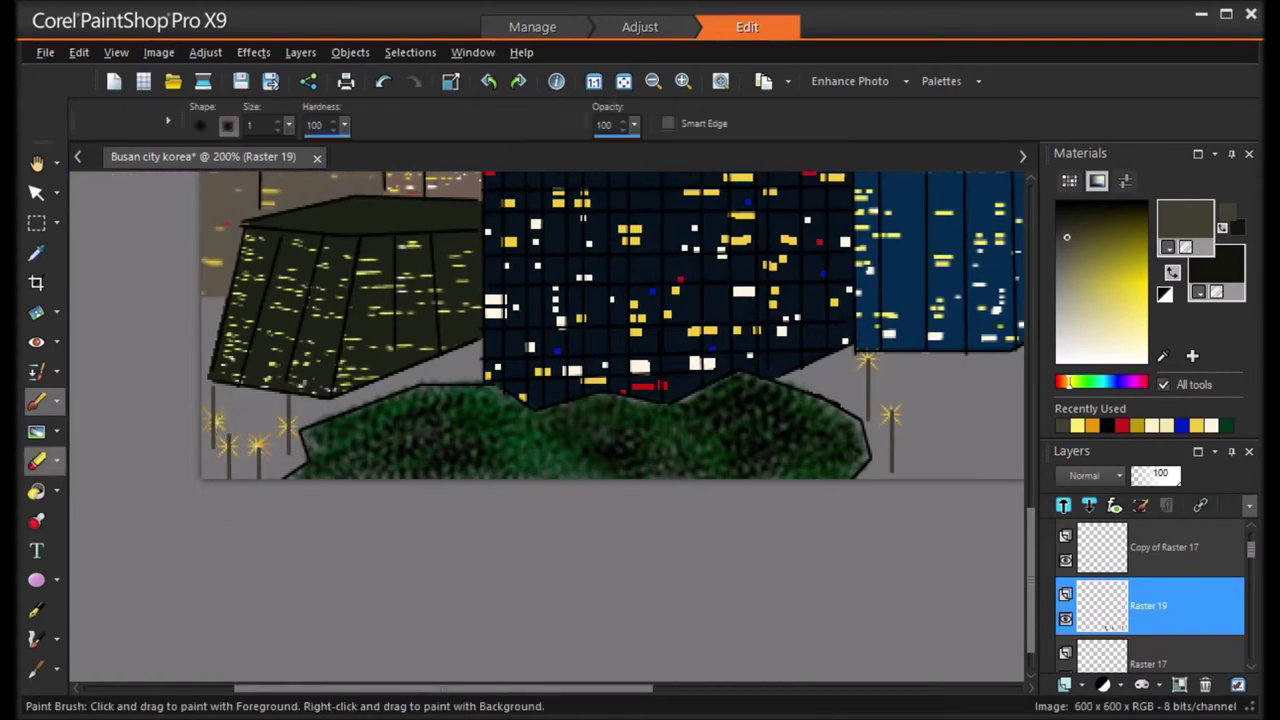
pyautogui.click(382, 81)
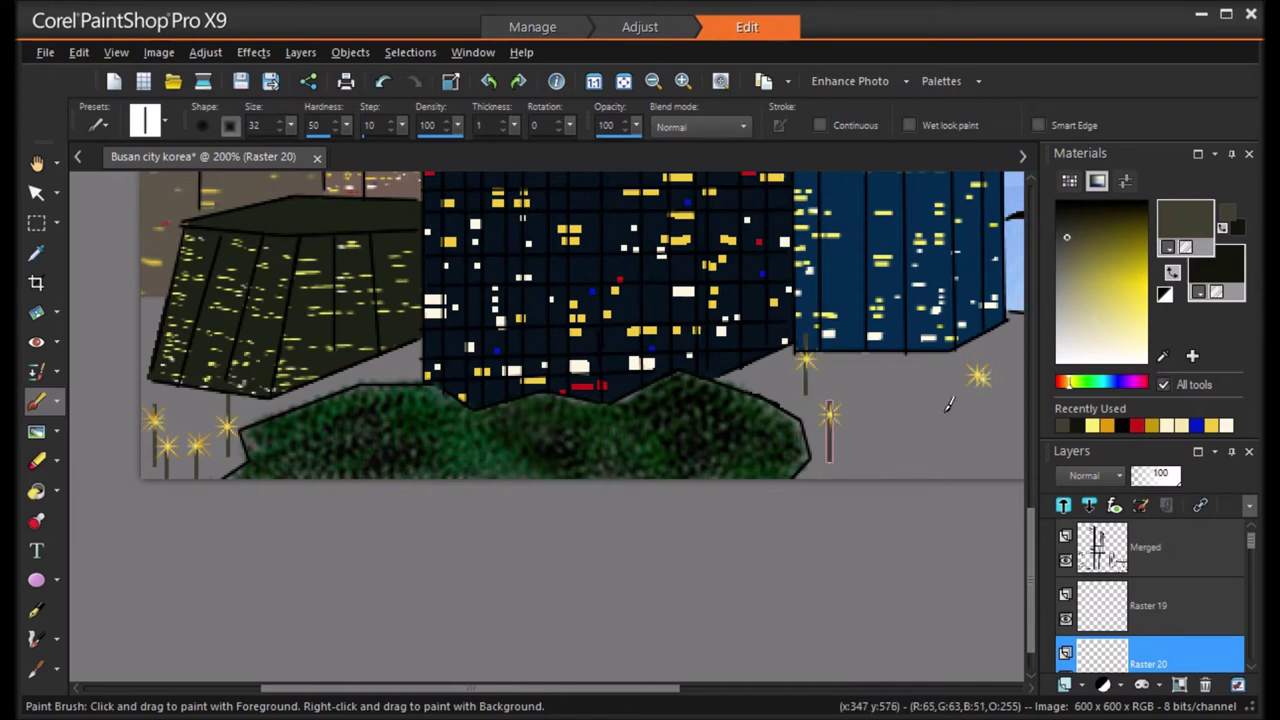
# Undo the last lamp post stroke and erase the post tips above the star lights on Raster 20 with the size 10 eraser.
pyautogui.hotkey('ctrl', 'z')
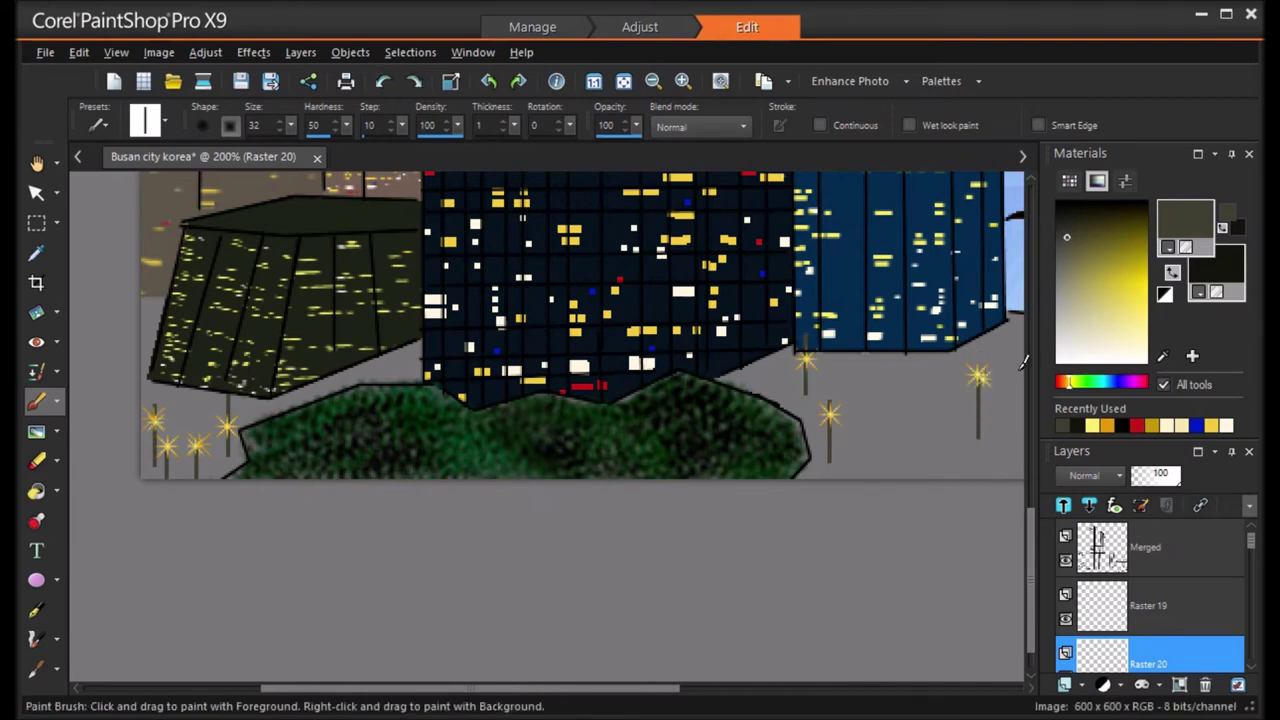
pyautogui.click(37, 461)
pyautogui.moveTo(466, 689)
pyautogui.mouseDown()
pyautogui.moveTo(536, 689)
pyautogui.moveTo(402, 689)
pyautogui.mouseUp()
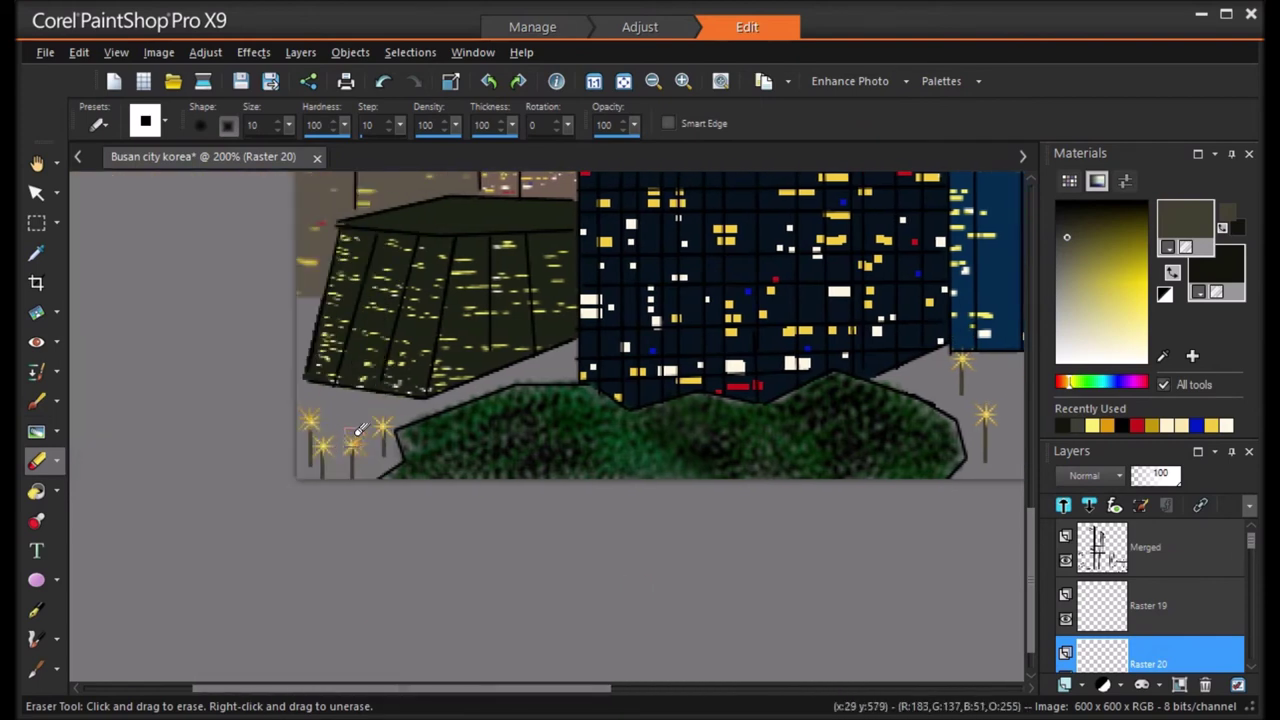
pyautogui.click(623, 81)
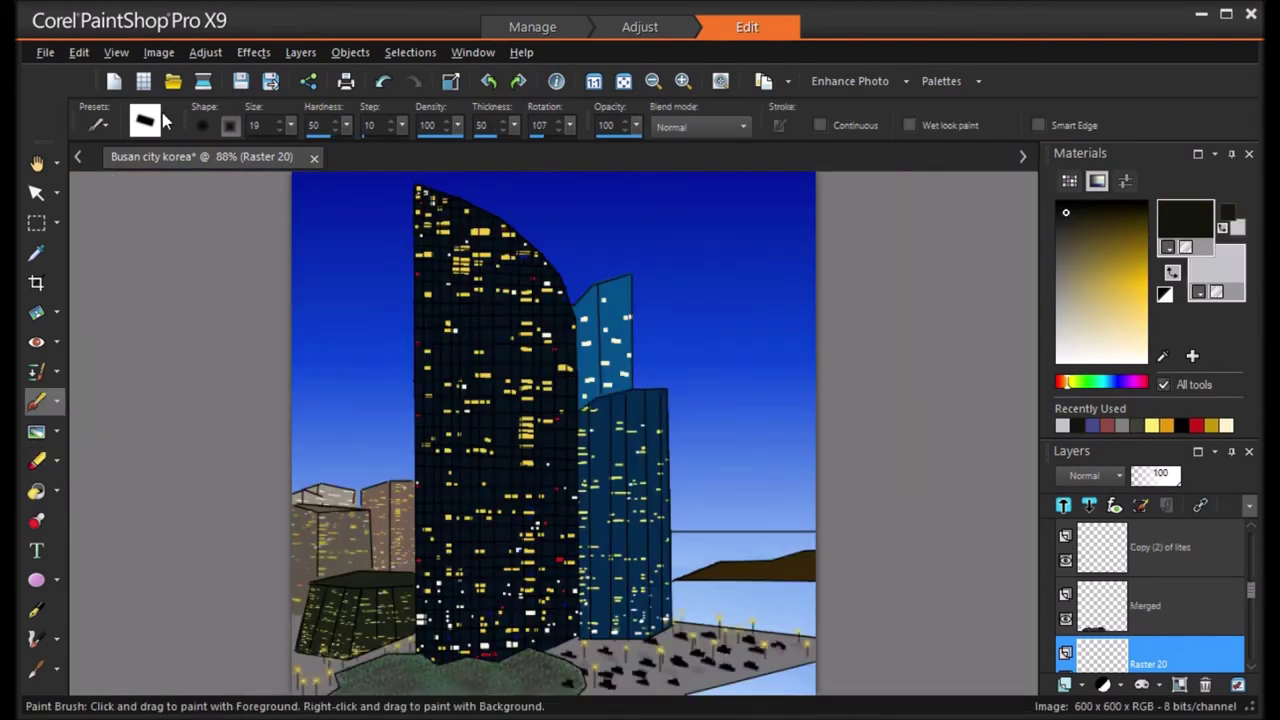
# Brush faint smoky clouds into the night sky around the towers on Raster 20 with a size 100 splatter-shaped tip.
pyautogui.click(145, 121)
pyautogui.click(435, 564)
pyautogui.moveTo(291, 125); pyautogui.dragTo(307, 134)
pyautogui.moveTo(291, 125); pyautogui.dragTo(333, 125)
pyautogui.moveTo(360, 271)
pyautogui.mouseDown()
pyautogui.moveTo(651, 466)
pyautogui.moveTo(428, 587)
pyautogui.mouseUp()
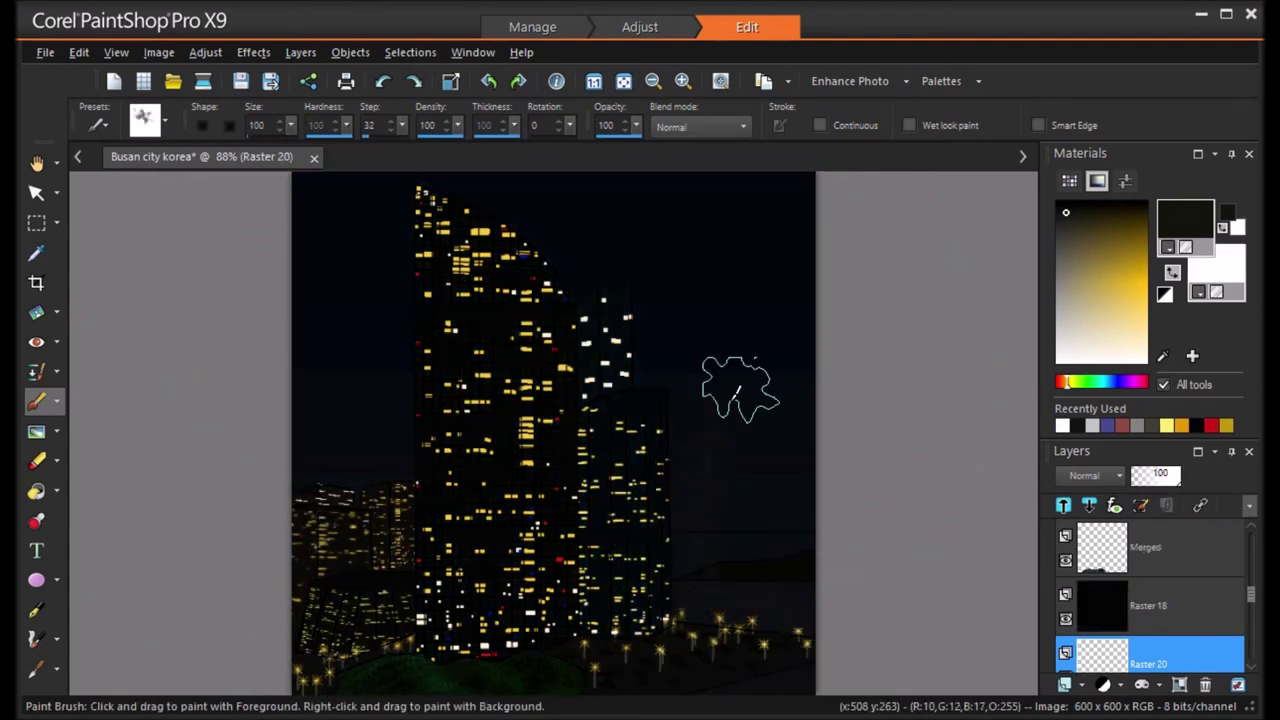
pyautogui.moveTo(735, 399); pyautogui.dragTo(467, 203)
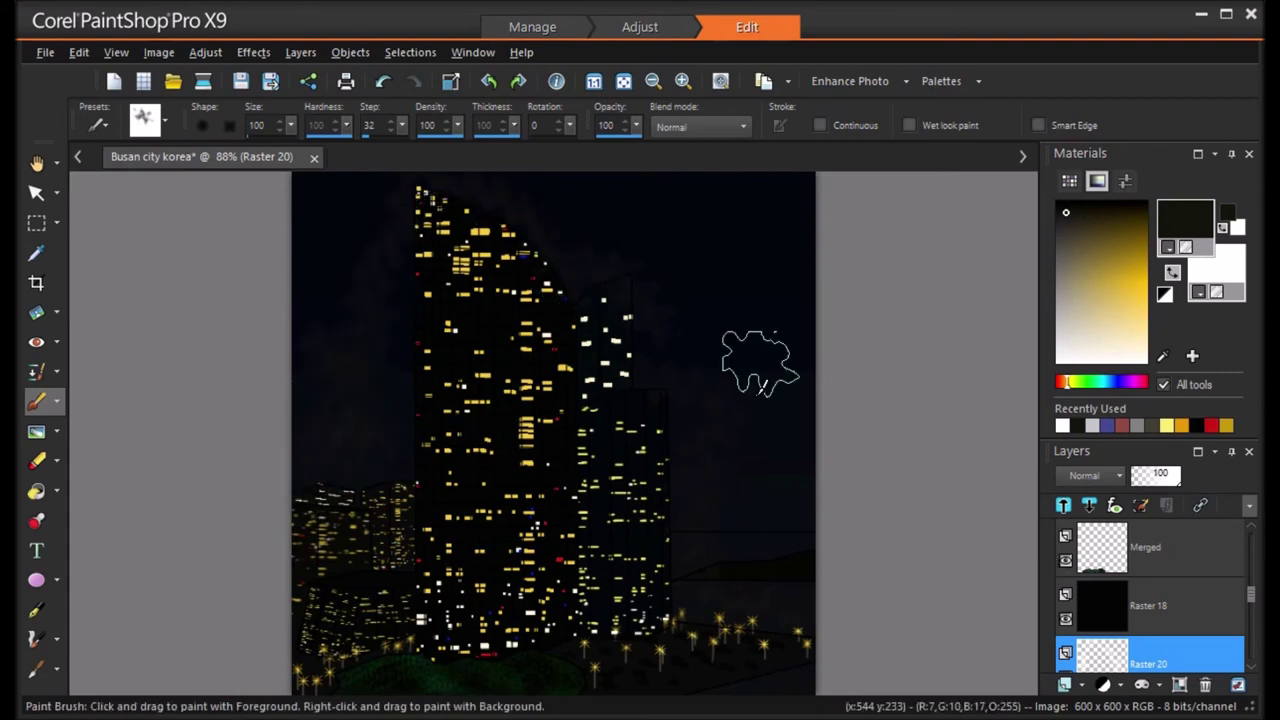